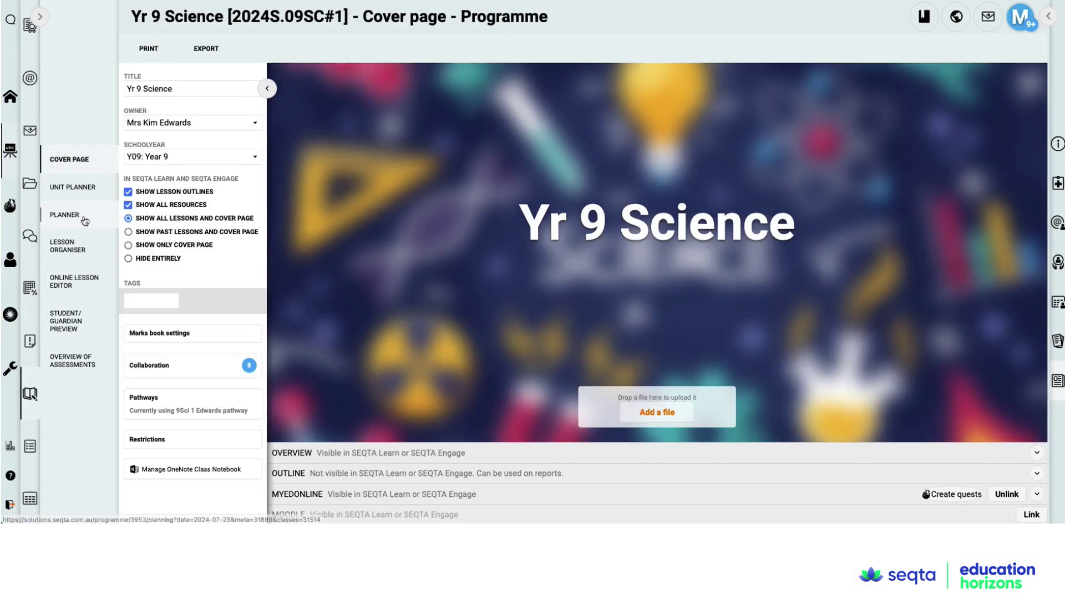
- Open the Th 18 Jan lesson's syllabus picker and choose Australian Curriculum v9
left_click(81, 219)
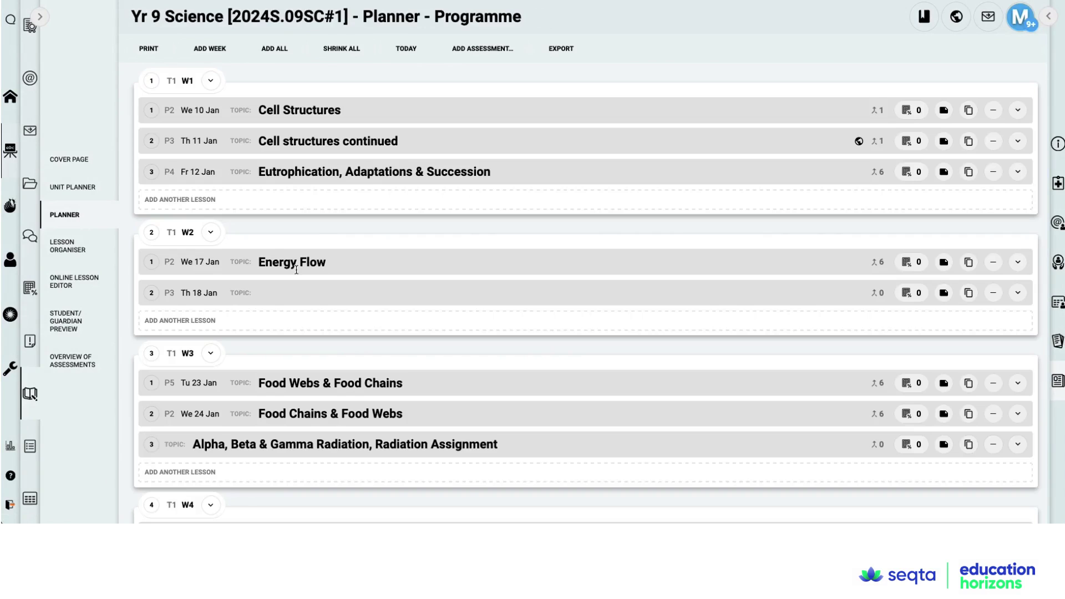
left_click(1017, 293)
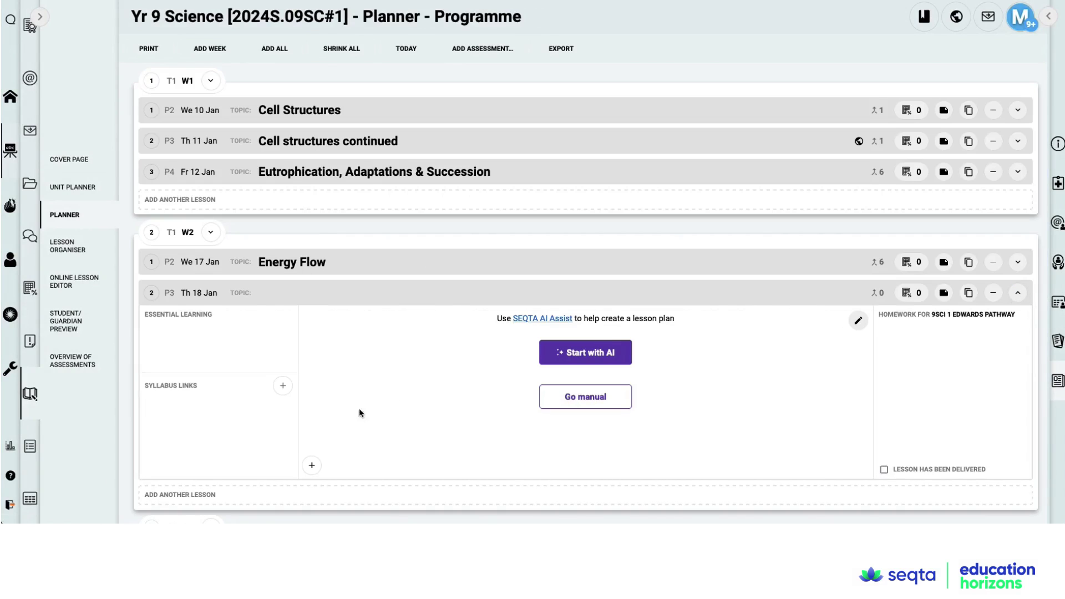
left_click(283, 387)
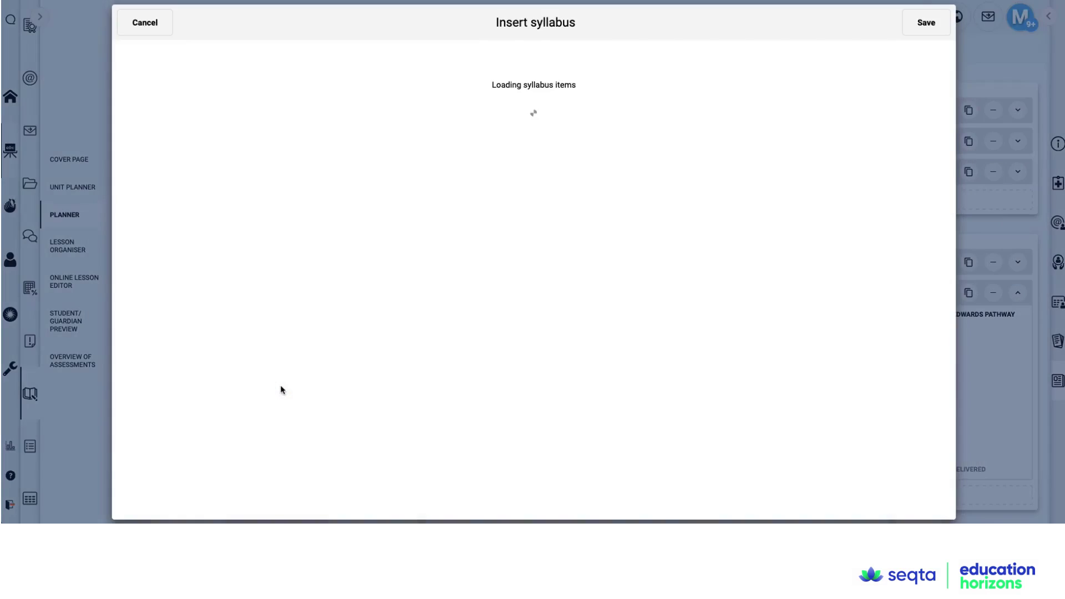
left_click(383, 56)
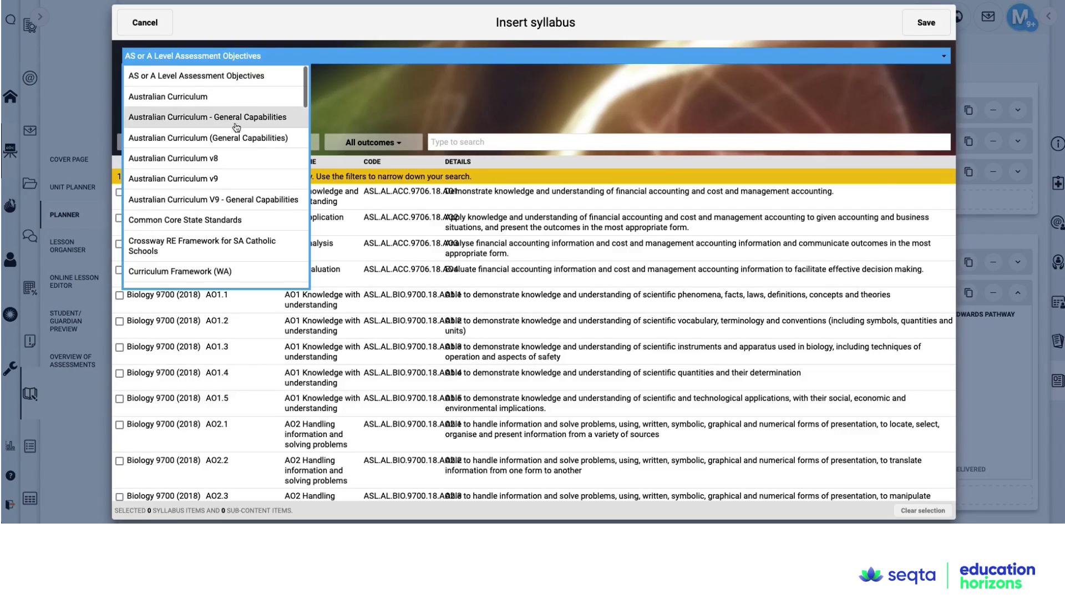
left_click(239, 182)
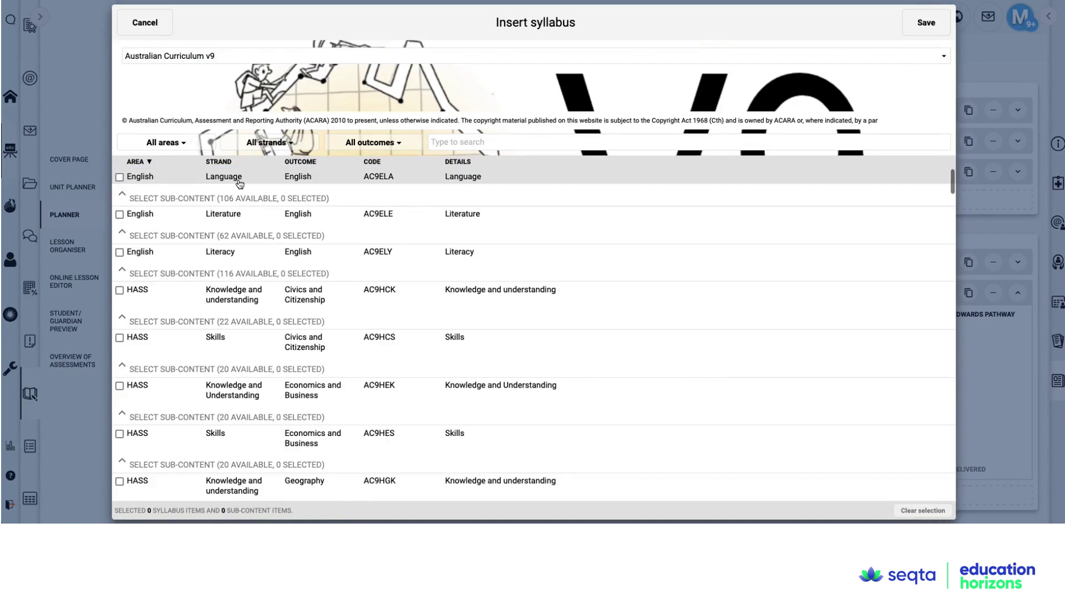
- Filter to Science > Science understanding and tick outcome AC9S9U02
left_click(174, 142)
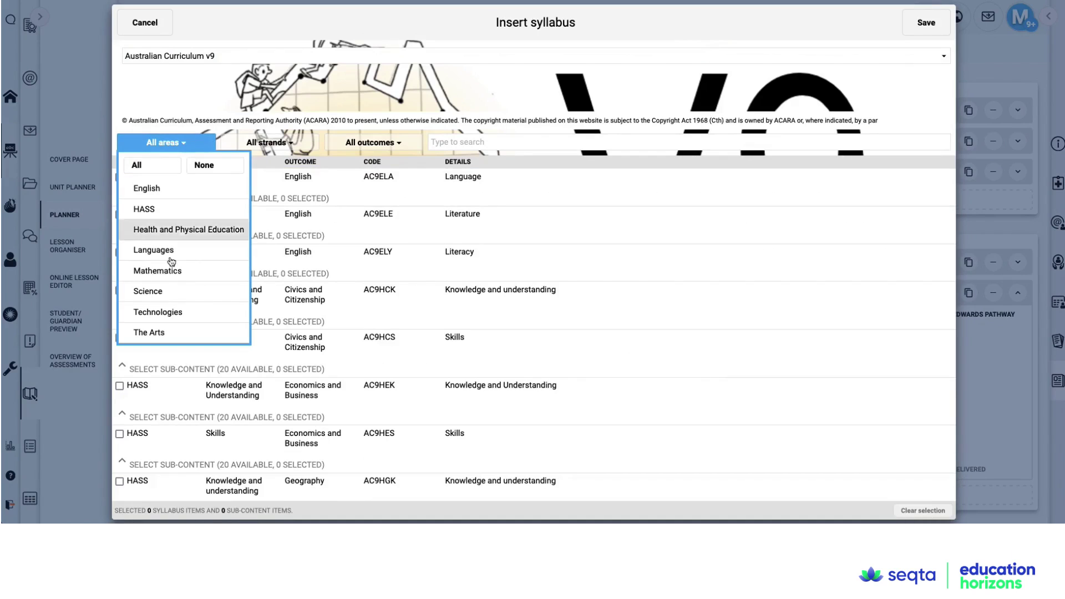
left_click(169, 292)
left_click(269, 143)
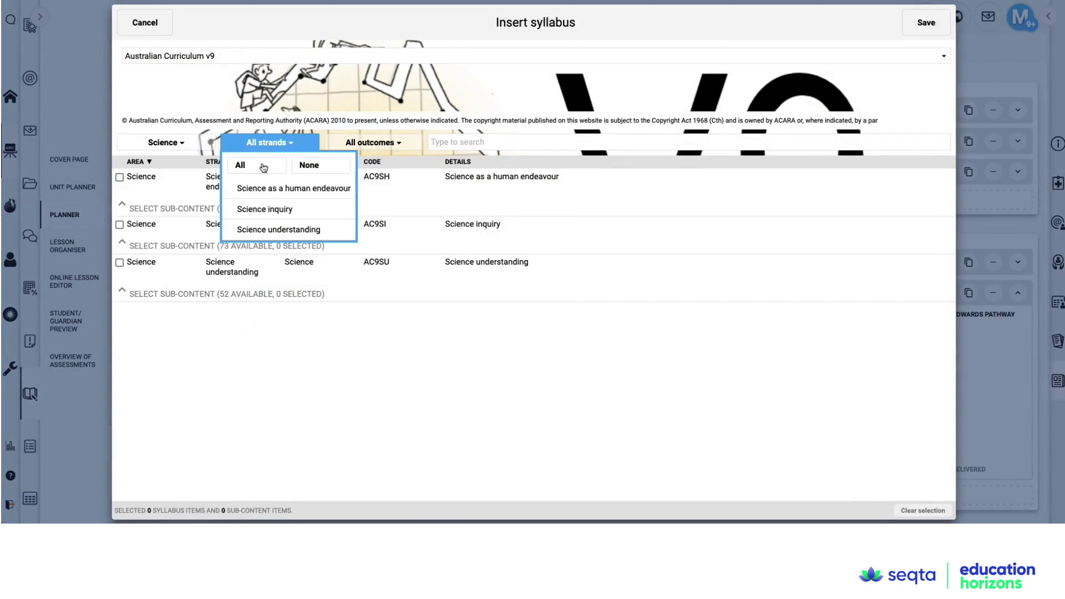
left_click(272, 230)
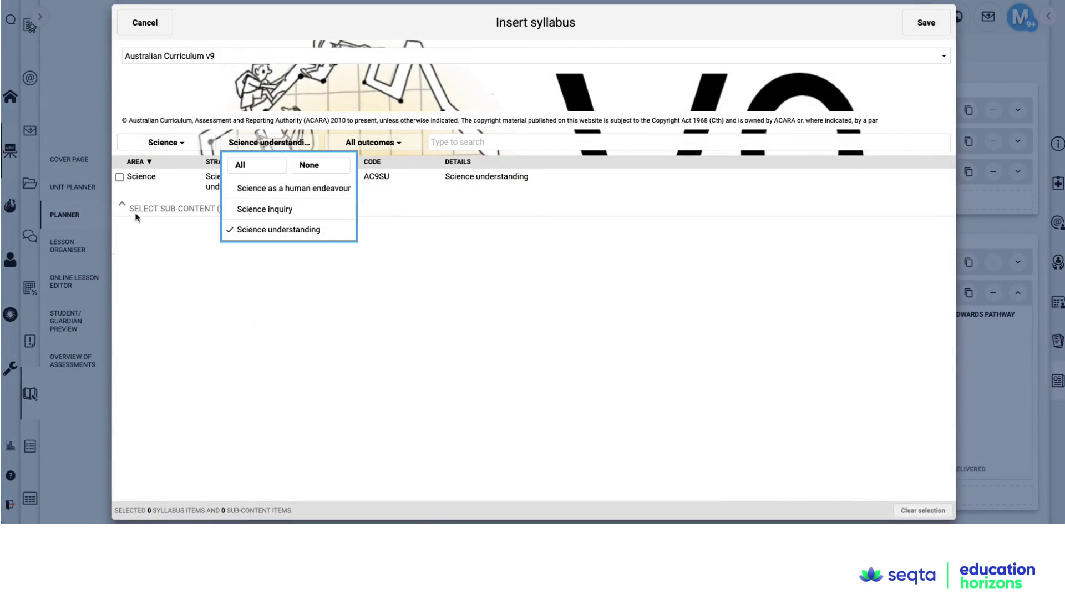
left_click(125, 210)
scroll(173, 375, "down", 15)
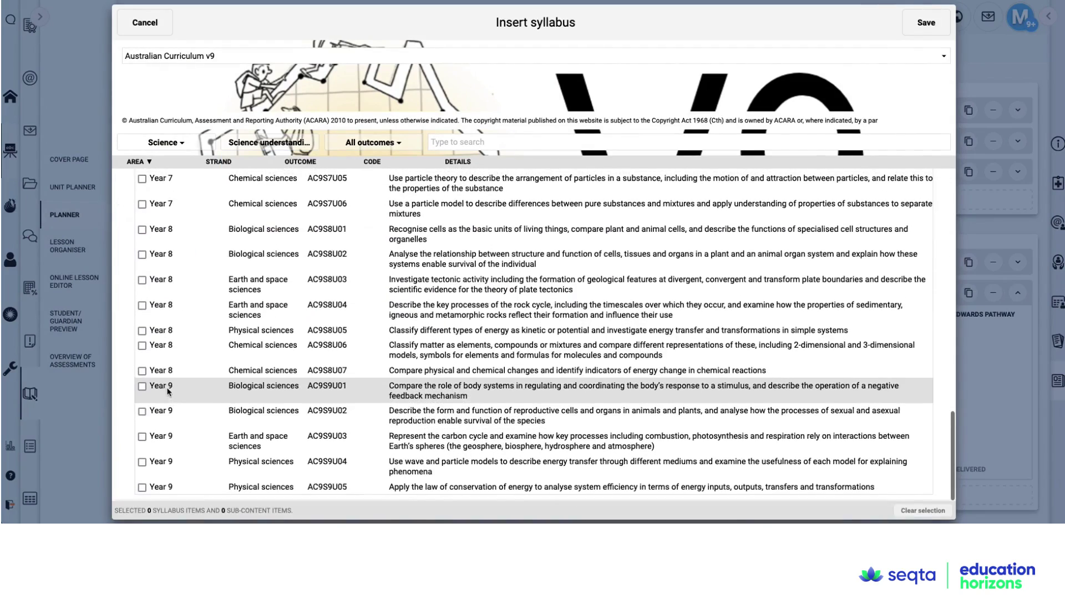
left_click(142, 412)
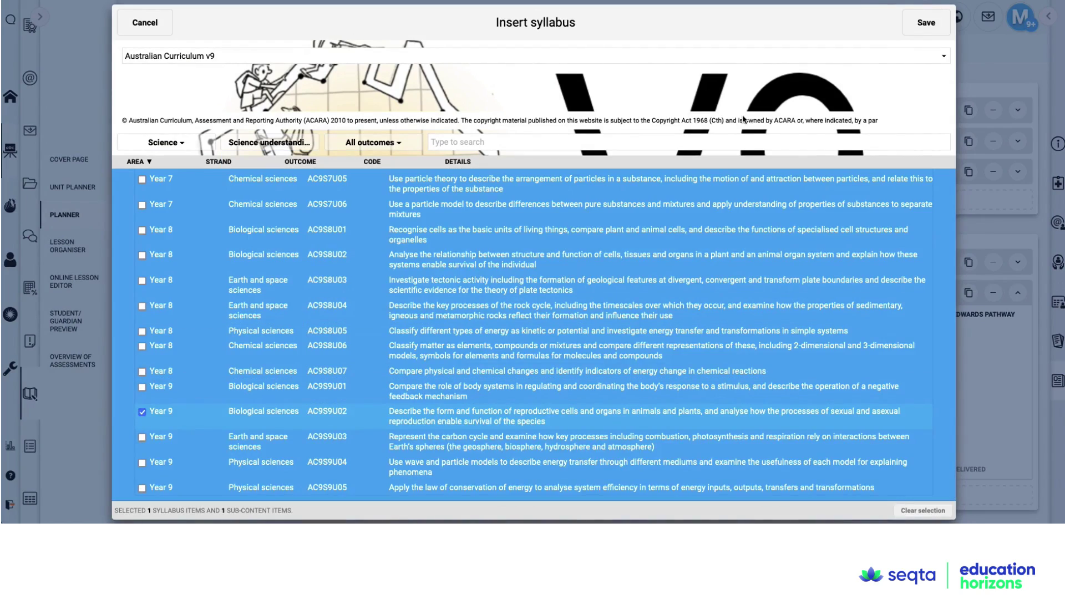
- Save the AC9S9U02 link and paste 'Reproductive cells in Plants and Animals' as the topic
left_click(926, 22)
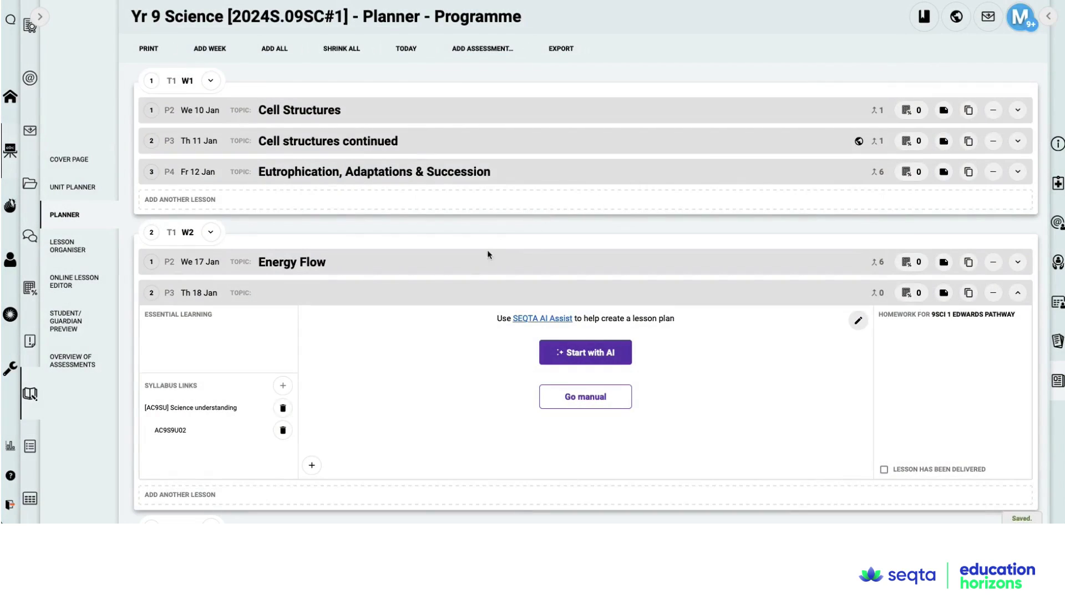
type("Reproductive cells in Plants and Animals")
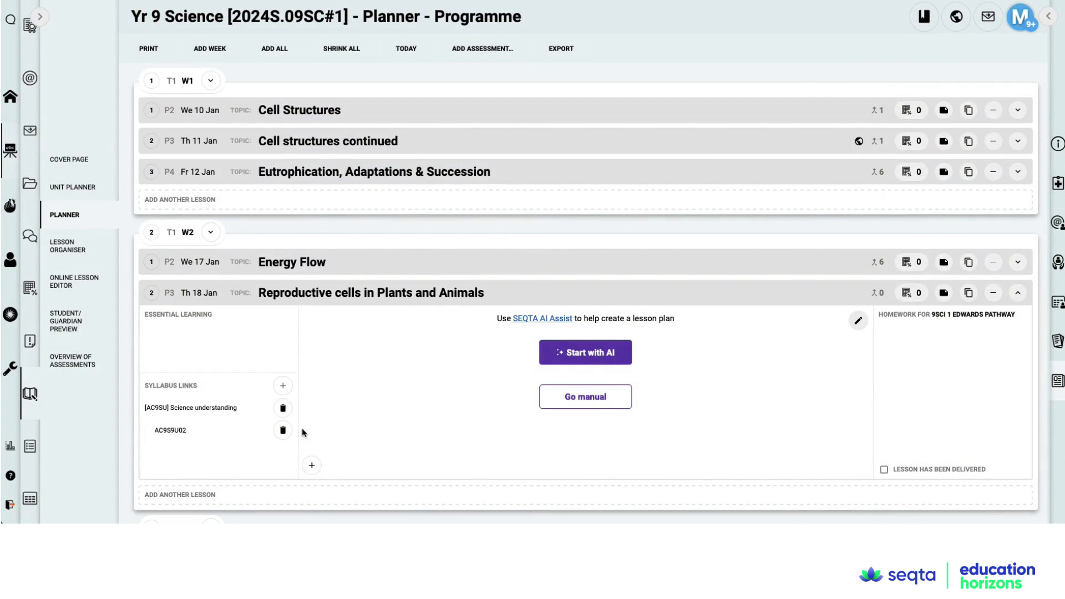
mouse_move(168, 431)
scroll(172, 434, "down", 2)
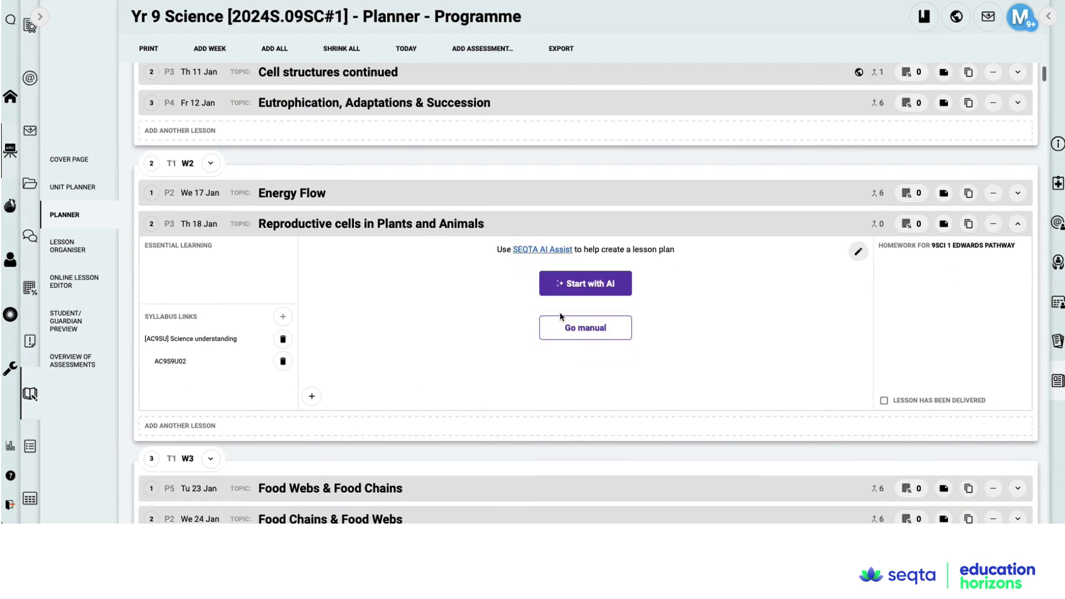
- Start an AI lesson plan with curriculum links cleared, Year 09, and 45-minute length
left_click(577, 290)
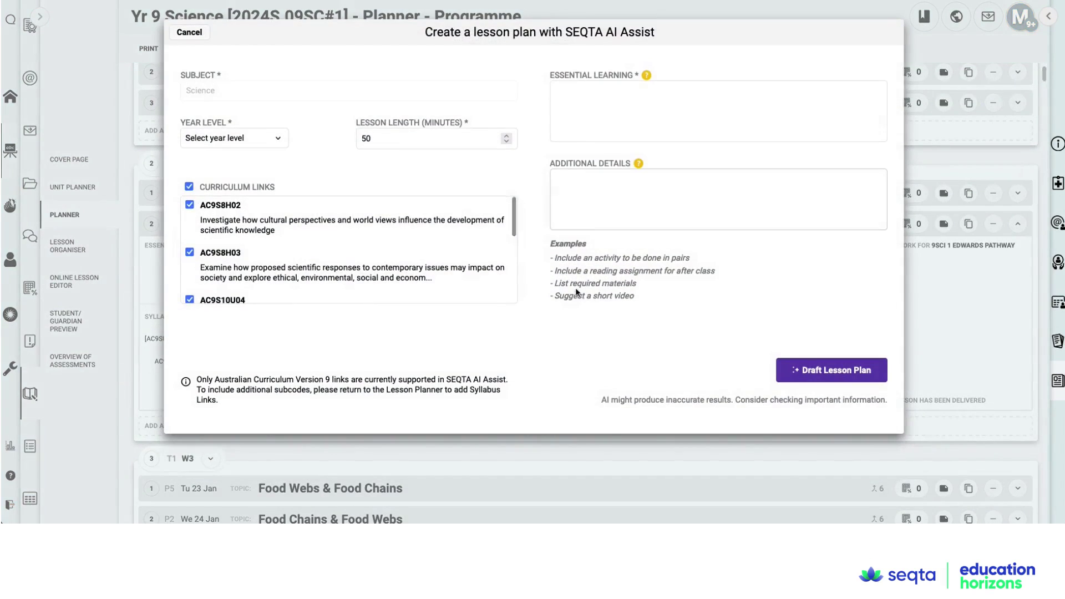
left_click(189, 187)
scroll(220, 267, "down", 4)
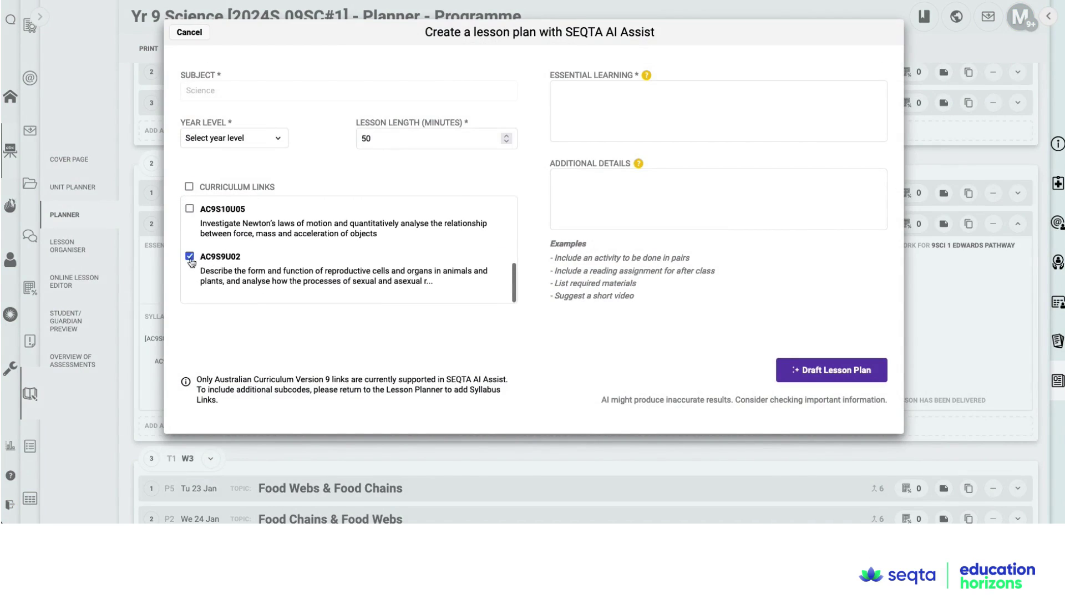
left_click(274, 138)
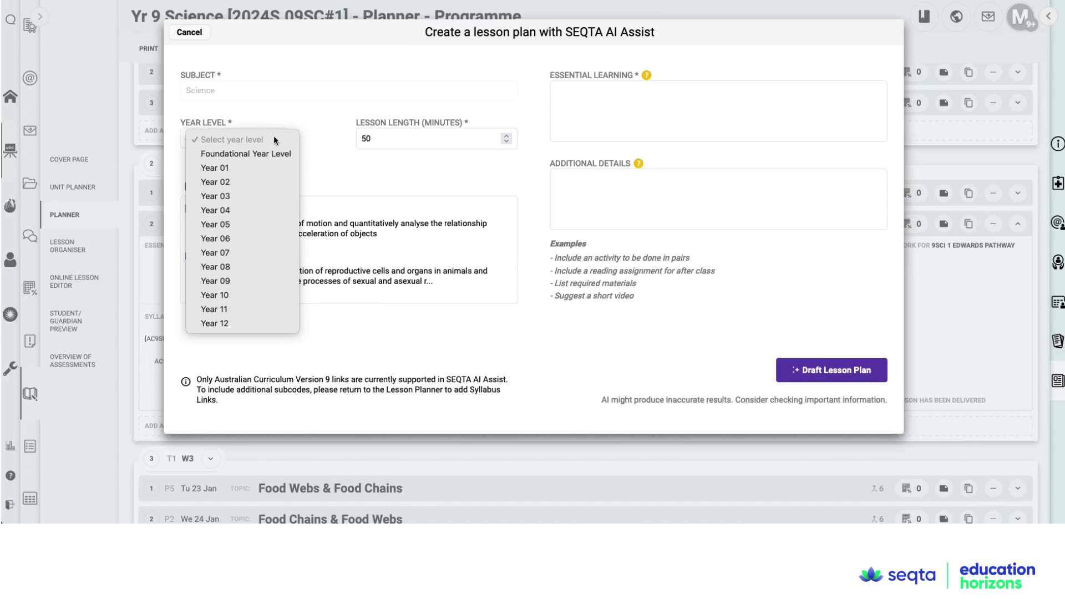
left_click(253, 281)
left_click(382, 138)
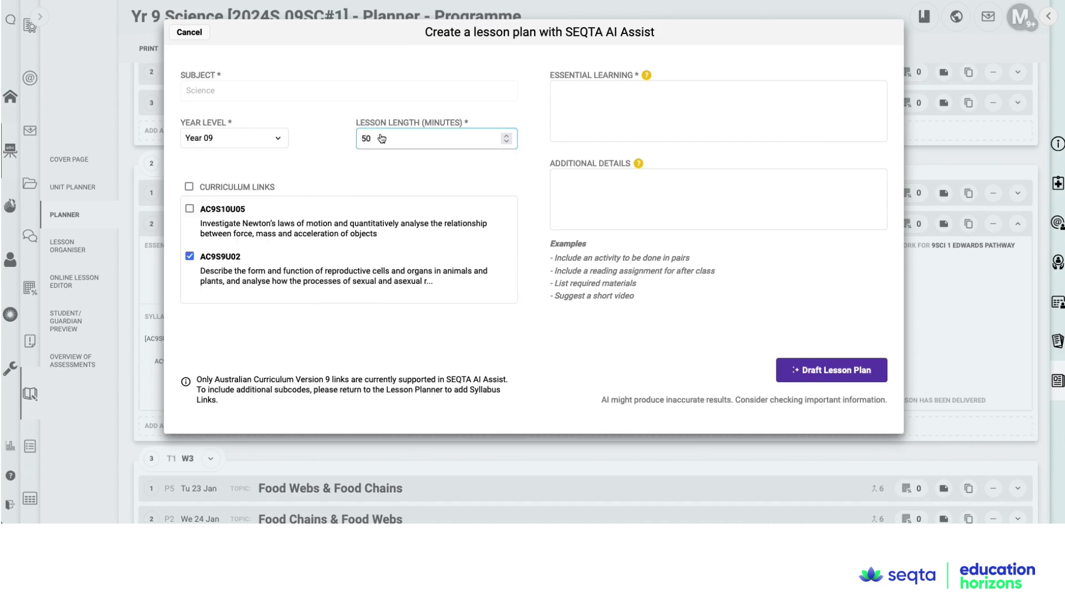
key("BackSpace")
key("BackSpace")
type("45")
key("Tab")
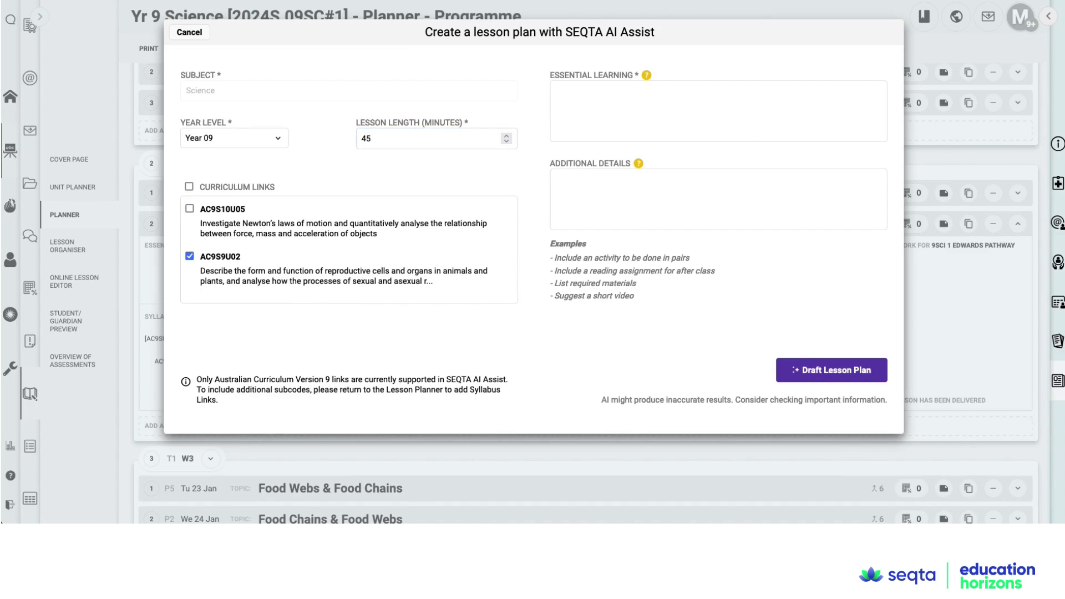
- Fill in the essential learning and add a pairs-activity request as an additional detail
left_click(644, 103)
type("Understand the structure and purpose of reproductive cells and organs in both animals and plants.")
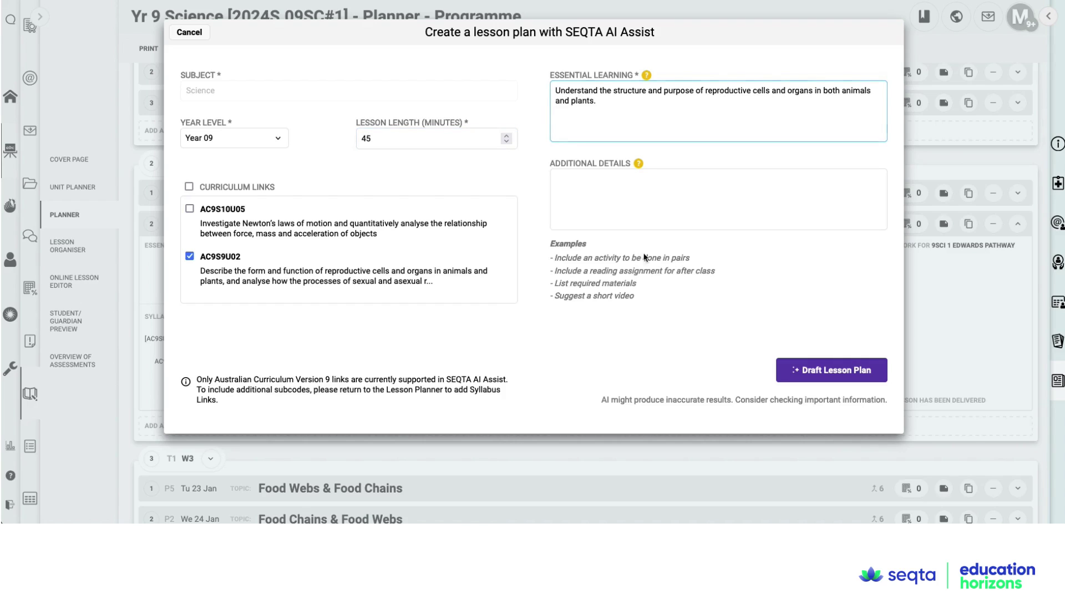
left_click(693, 260)
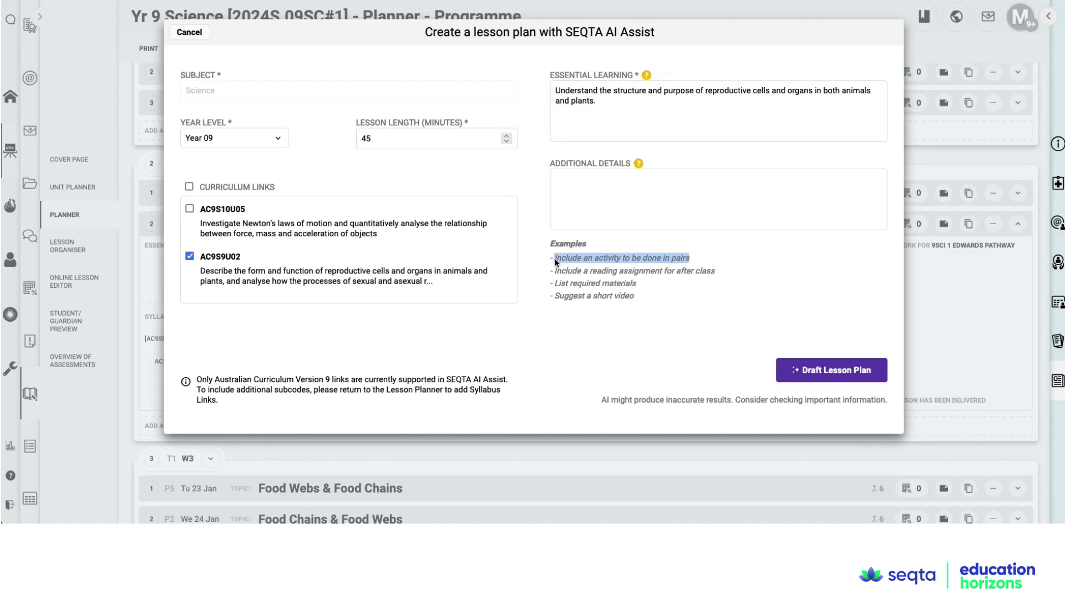
left_click(577, 196)
type("Include an activity to be done in pairs")
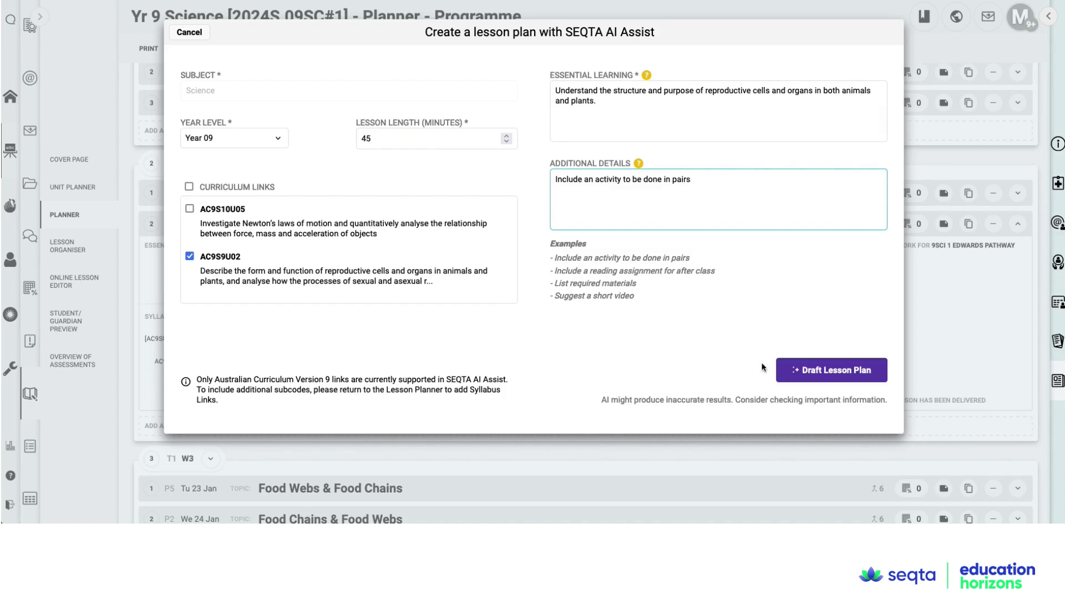
- Generate and review the 229-word 'Year 9 Science: Reproductive Cells and Organs' draft
left_click(821, 377)
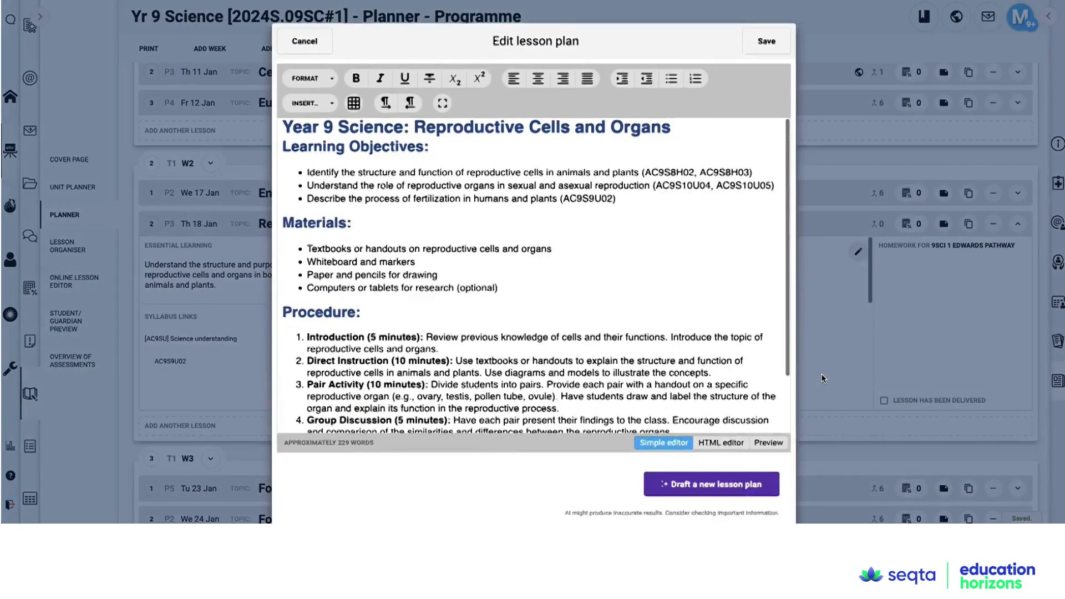
scroll(482, 301, "down", 2)
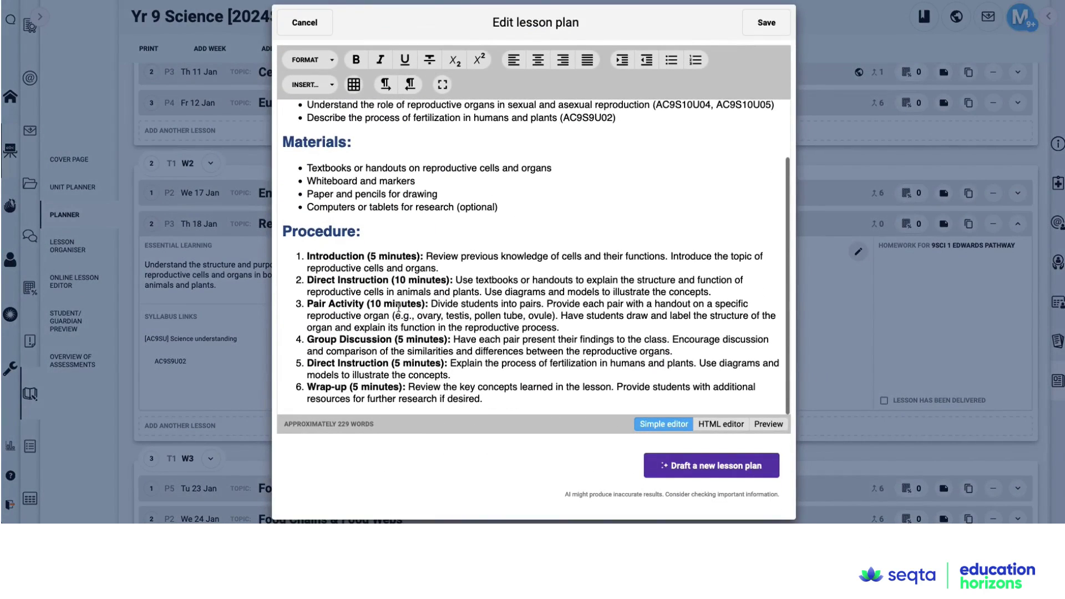
scroll(414, 305, "up", 1)
scroll(414, 304, "up", 2)
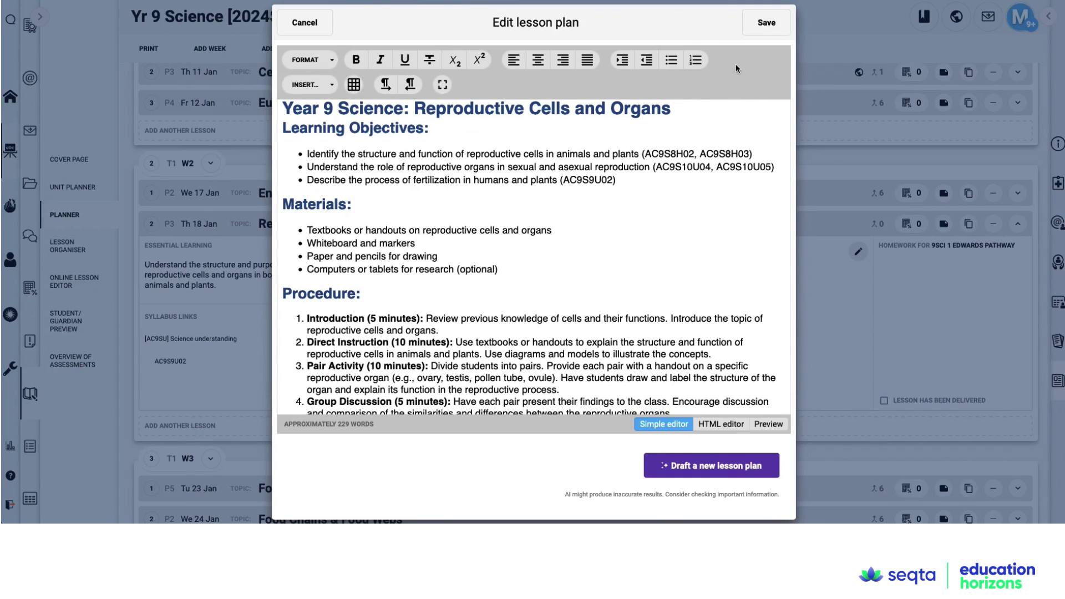
- Save the drafted plan to the Th 18 Jan lesson and scroll to Fr 19 Jan
left_click(764, 24)
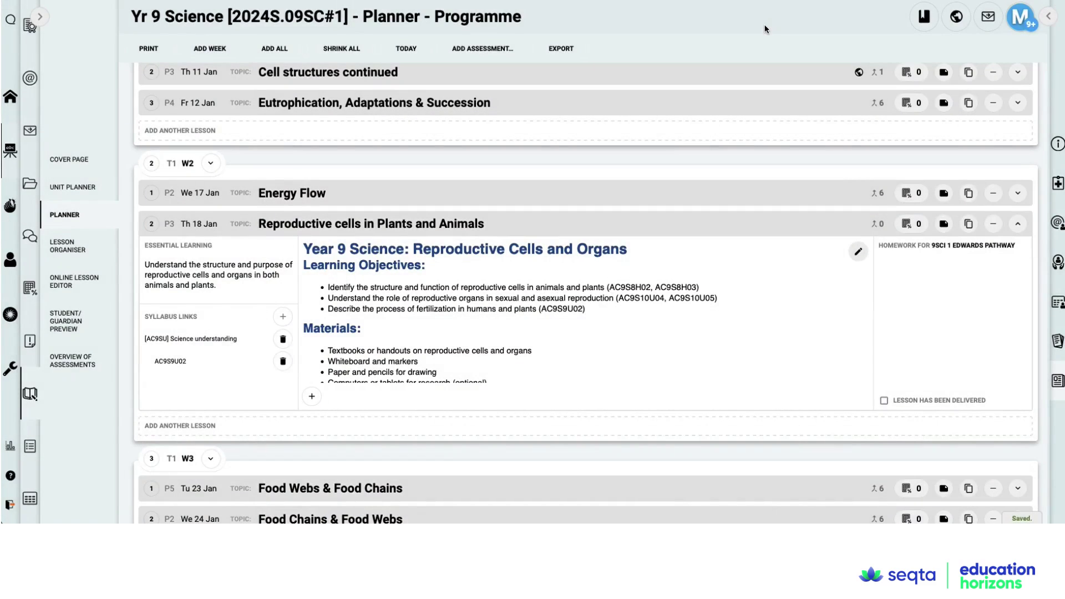
scroll(665, 294, "down", 5)
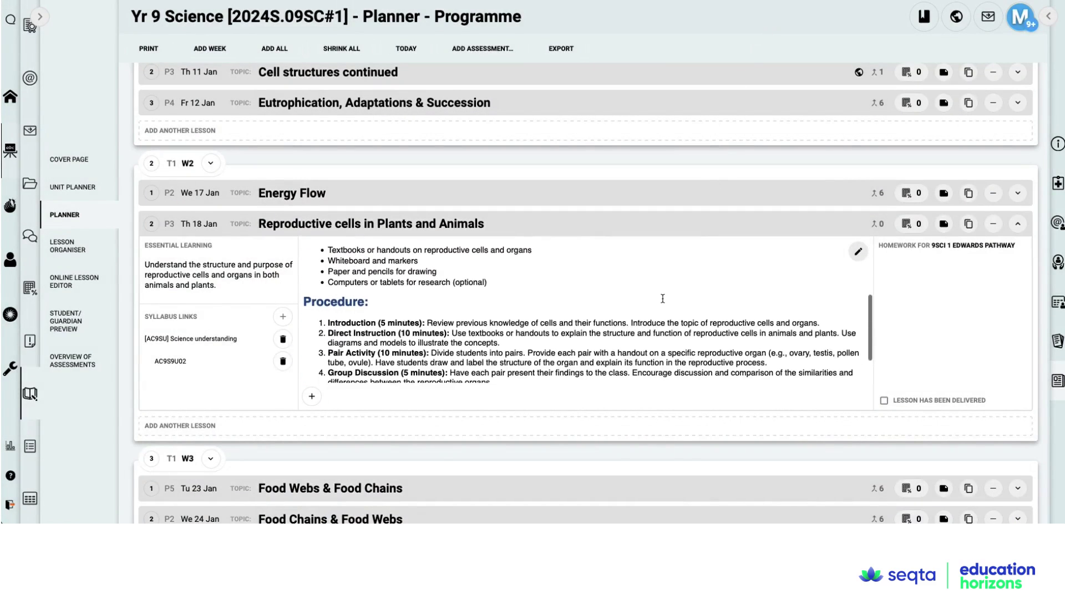
scroll(662, 299, "up", 5)
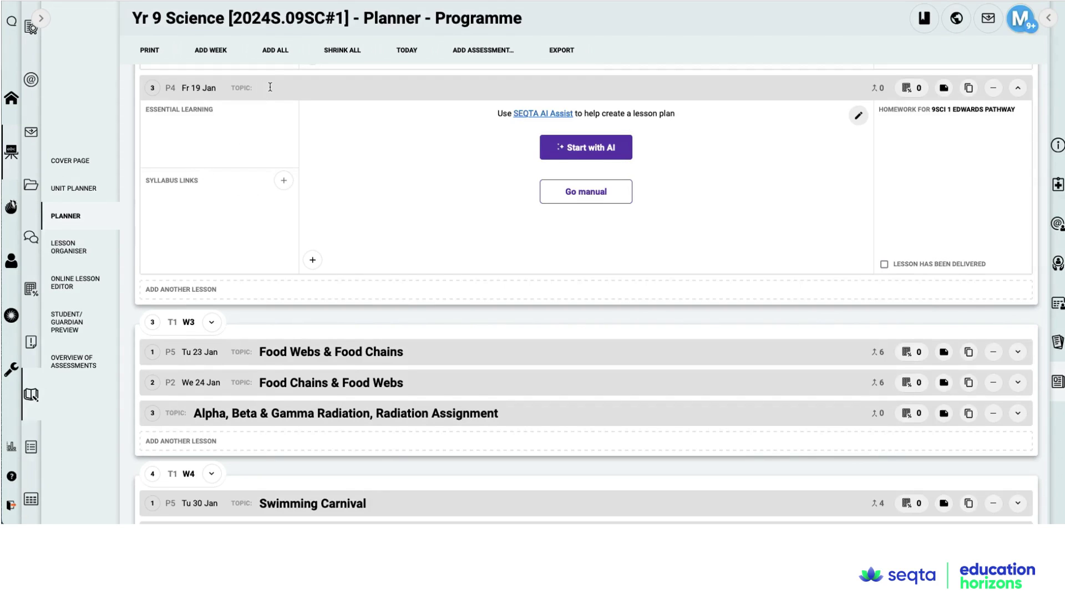
- Paste the topic 'Multi-cellular organisms' and open the syllabus picker on SCaSA (Aus Curr)
type("Multi-cellular organisms")
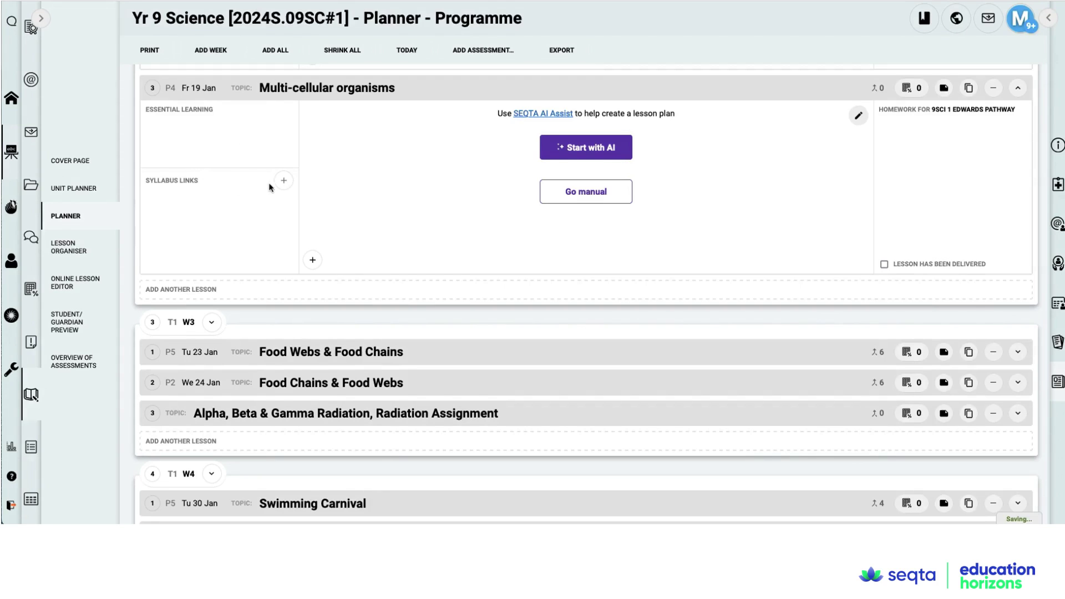
left_click(283, 181)
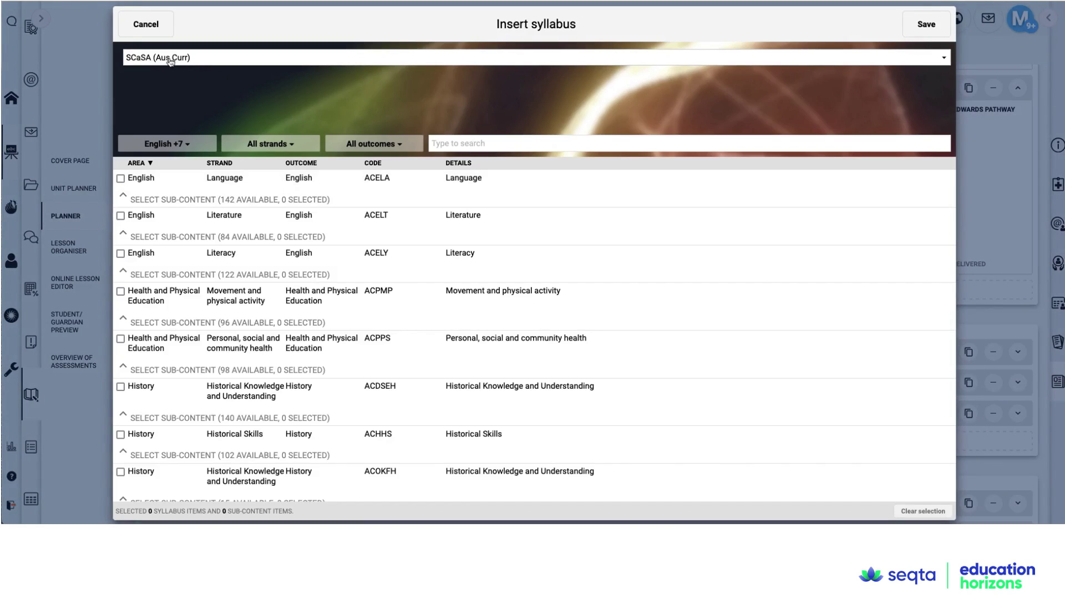
left_click(191, 59)
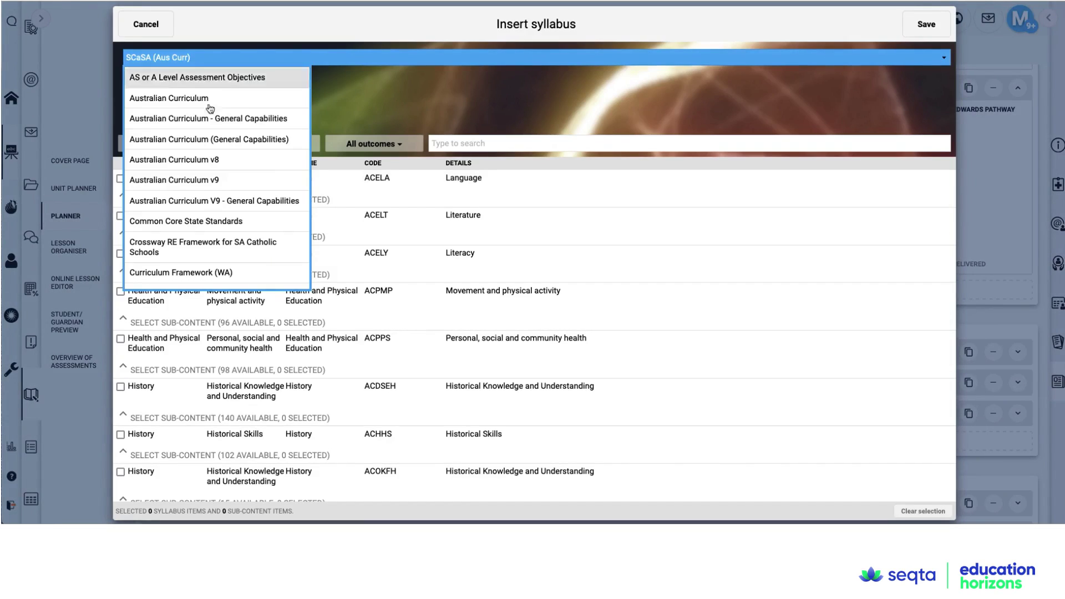
scroll(230, 169, "down", 10)
scroll(230, 169, "up", 6)
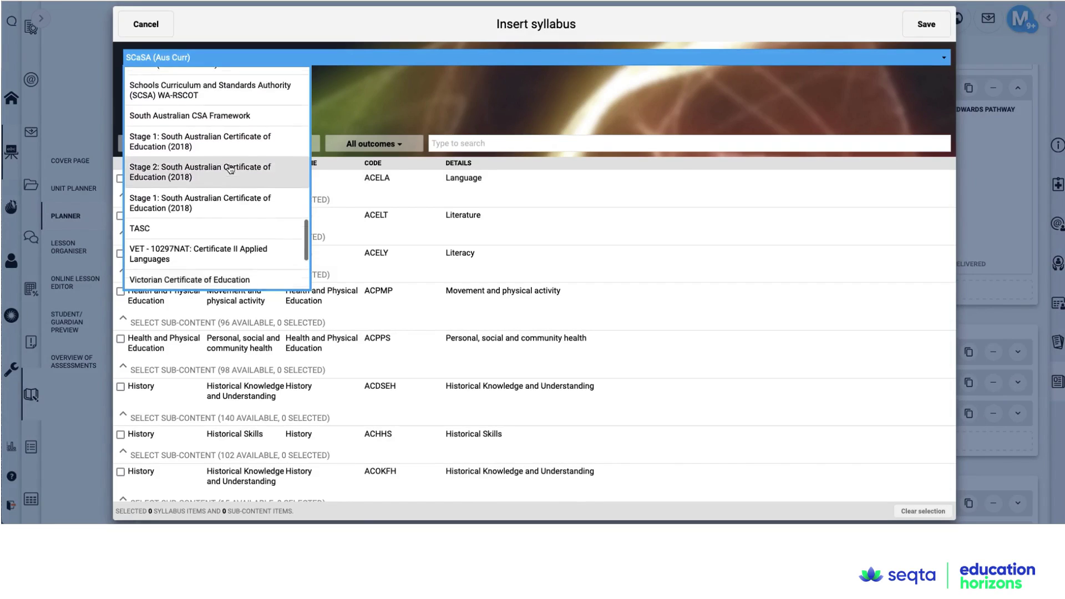
left_click(546, 99)
- Filter outcomes to the Science area and Science Understanding strand, showing sub-content
left_click(193, 146)
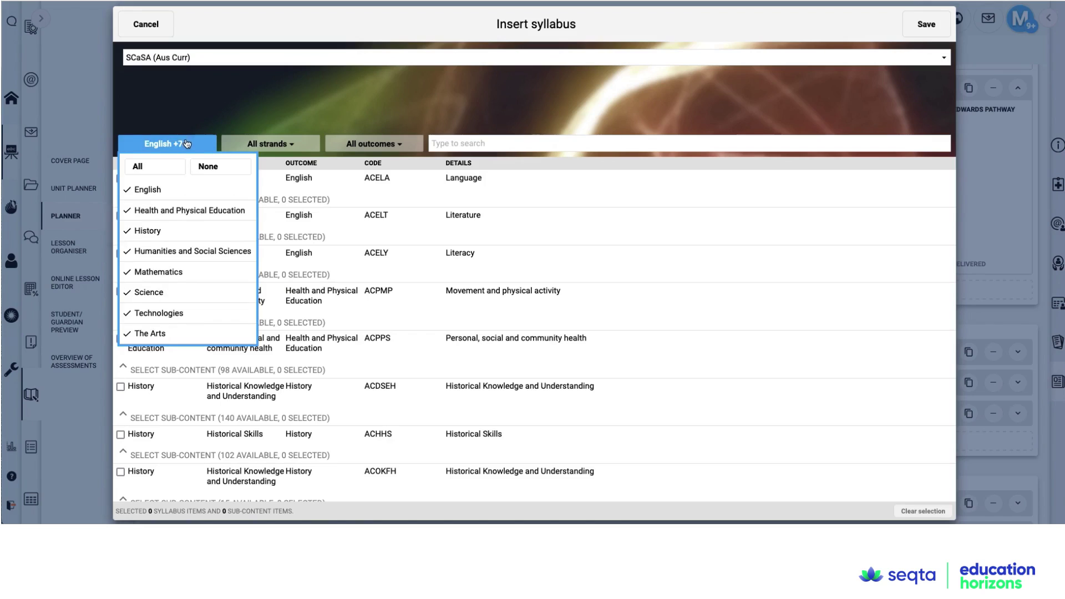
left_click(203, 168)
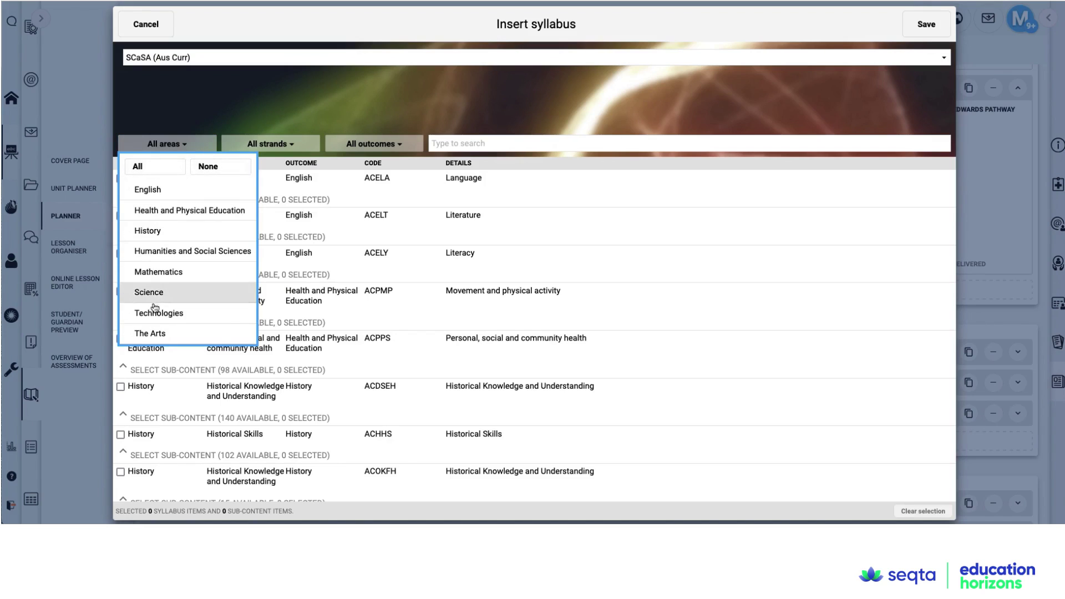
left_click(155, 292)
left_click(289, 107)
left_click(270, 144)
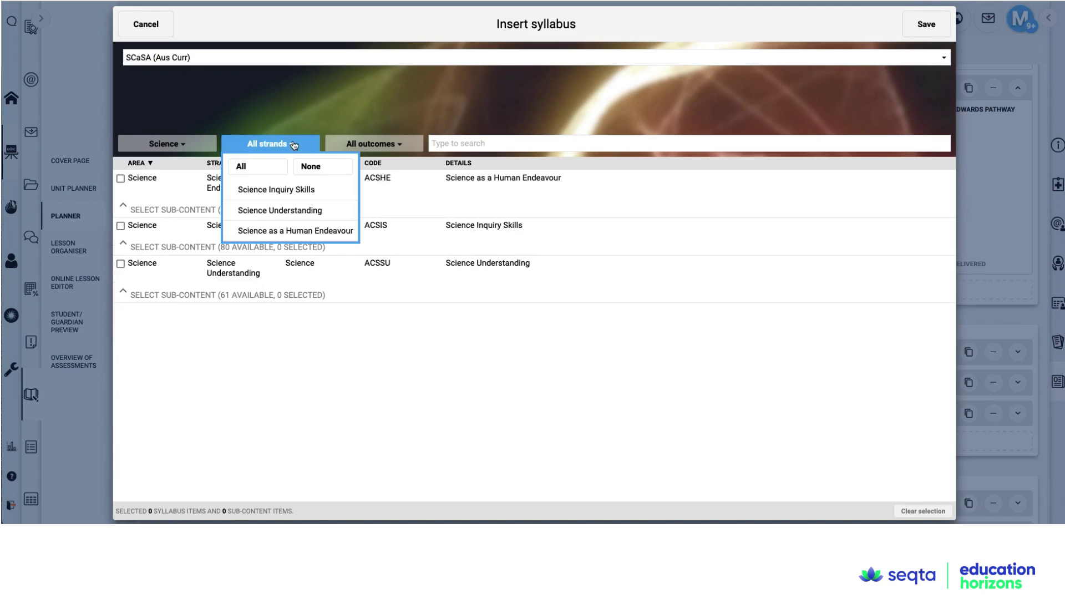
left_click(292, 209)
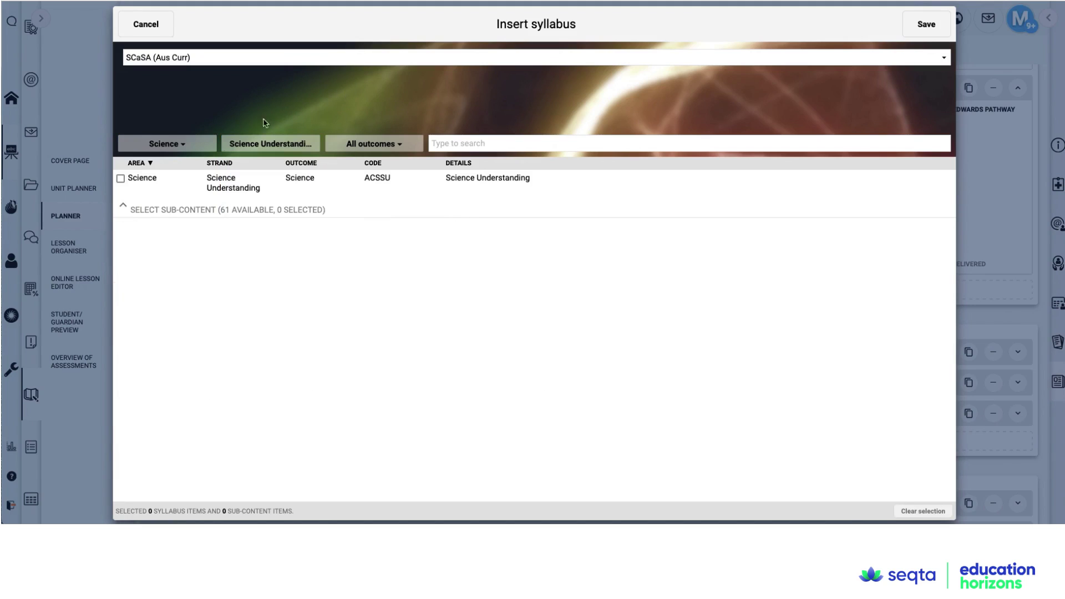
left_click(133, 210)
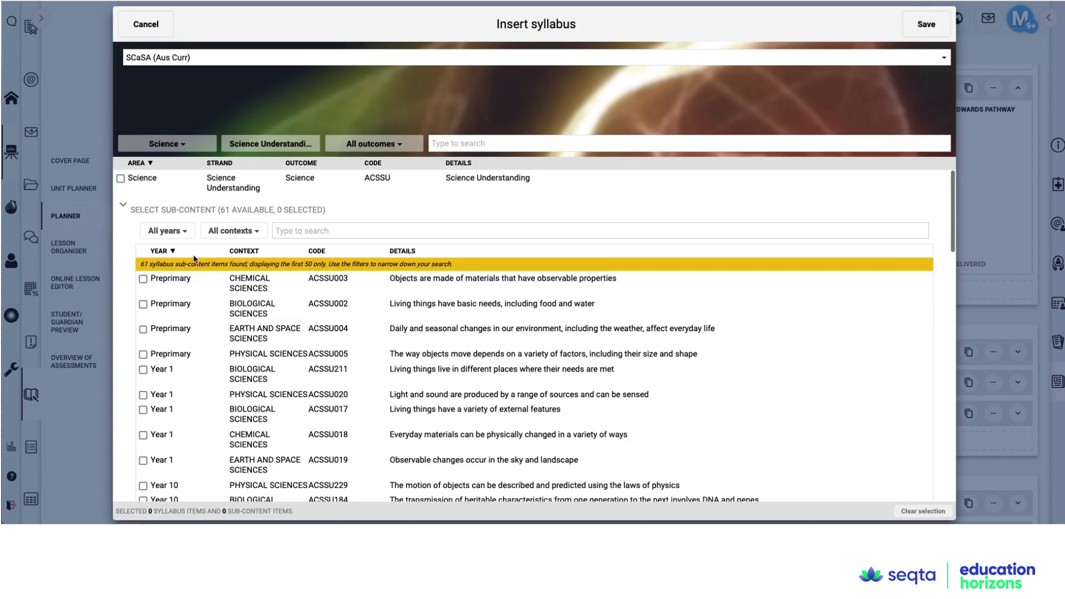
- Limit sub-content to Year 9 and add outcome ACSSU175 to the lesson
left_click(167, 231)
scroll(208, 363, "down", 2)
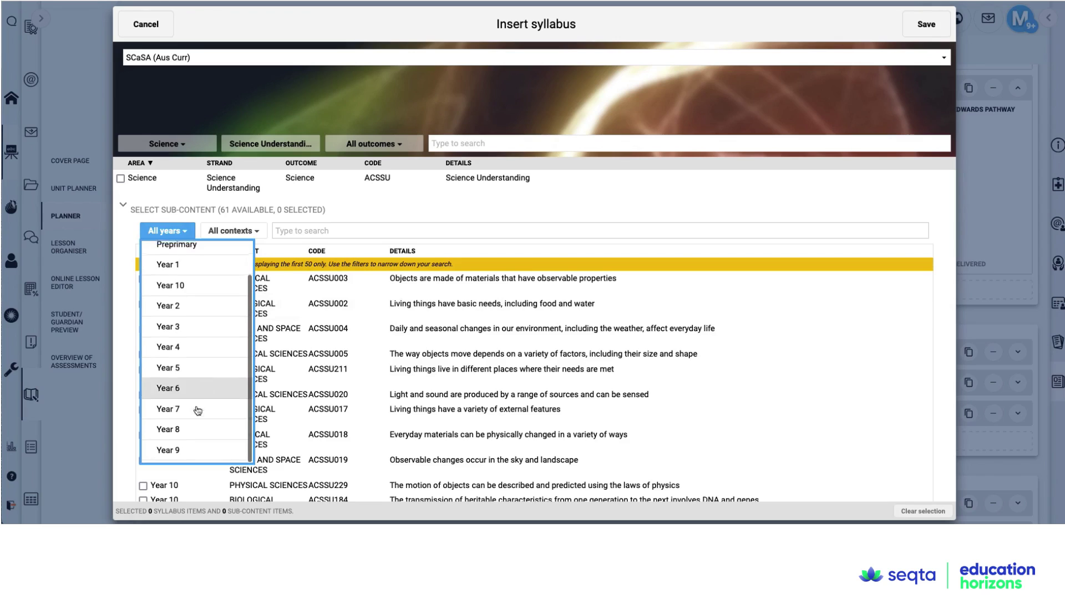
left_click(168, 450)
left_click(414, 507)
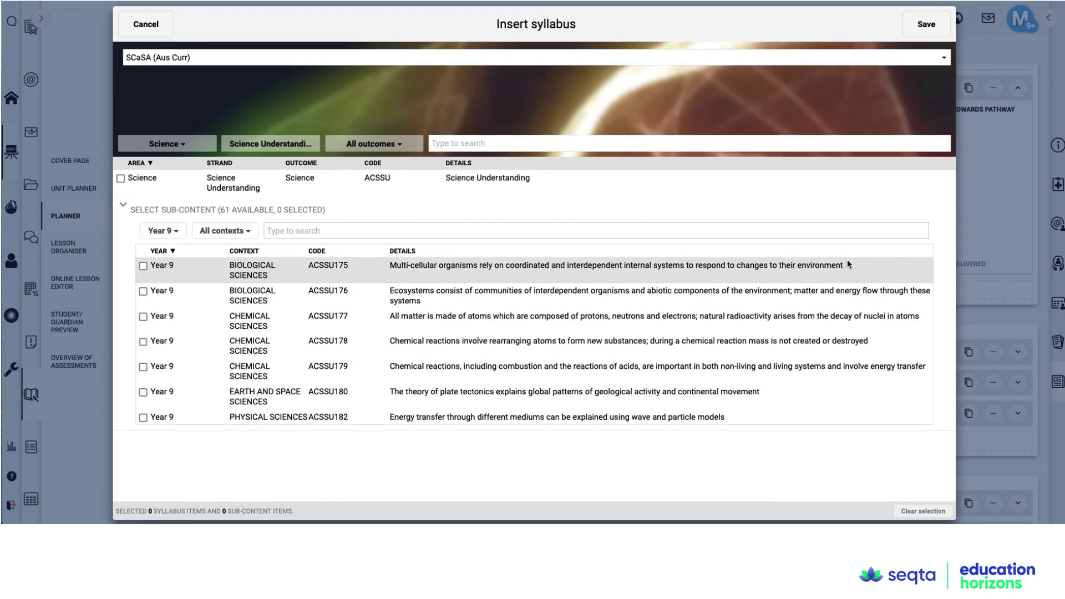
left_click_drag(856, 270, 388, 264)
key("ctrl+c")
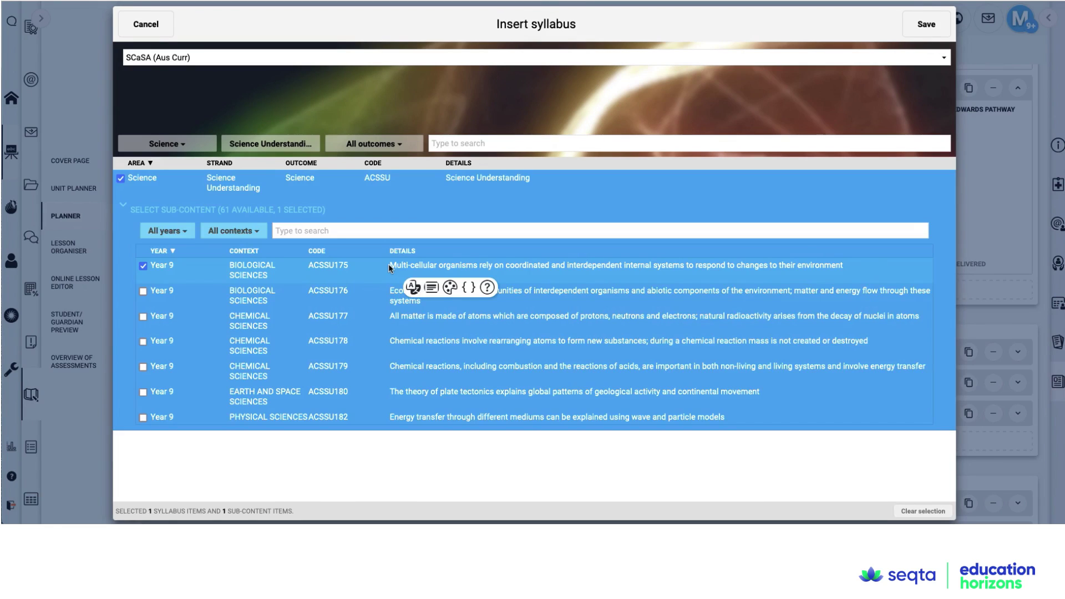
left_click(927, 25)
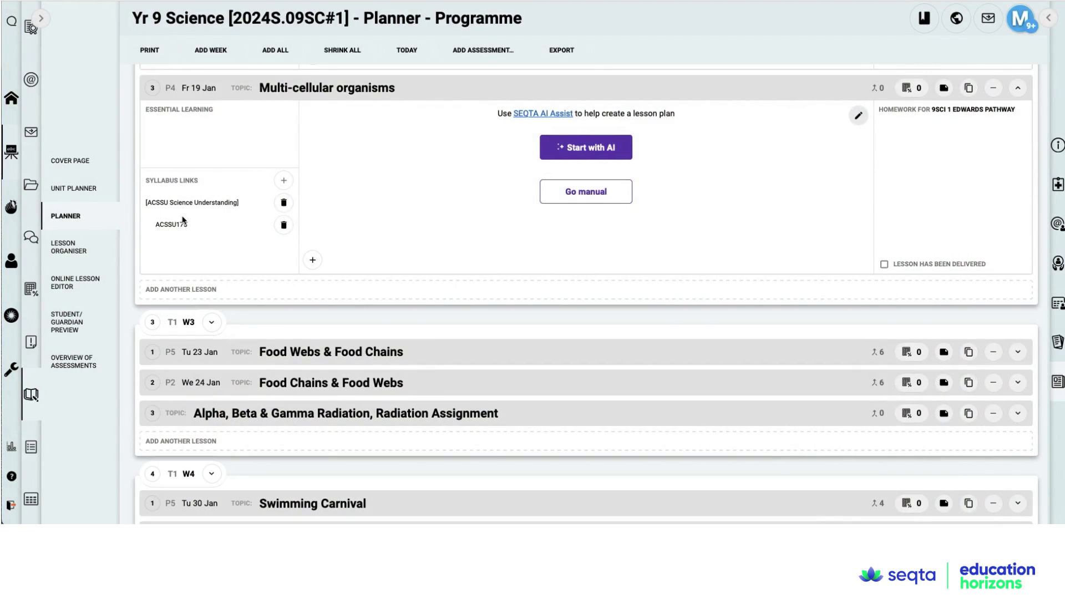
- Start an AI lesson plan with links cleared, Year 09, and 45-minute length
left_click(613, 155)
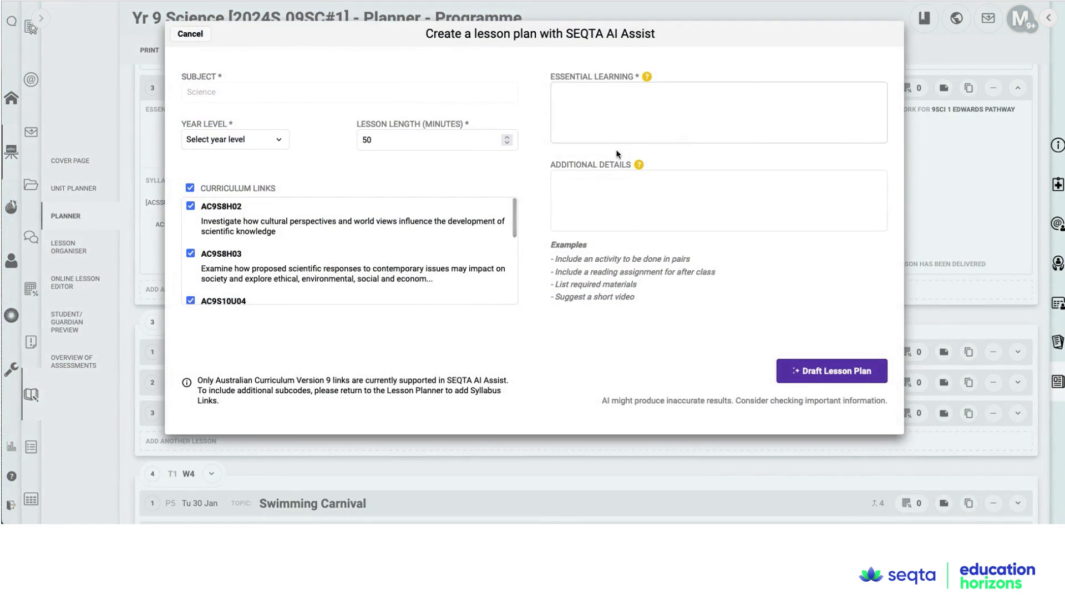
left_click(190, 188)
scroll(258, 257, "down", 1)
scroll(257, 256, "down", 3)
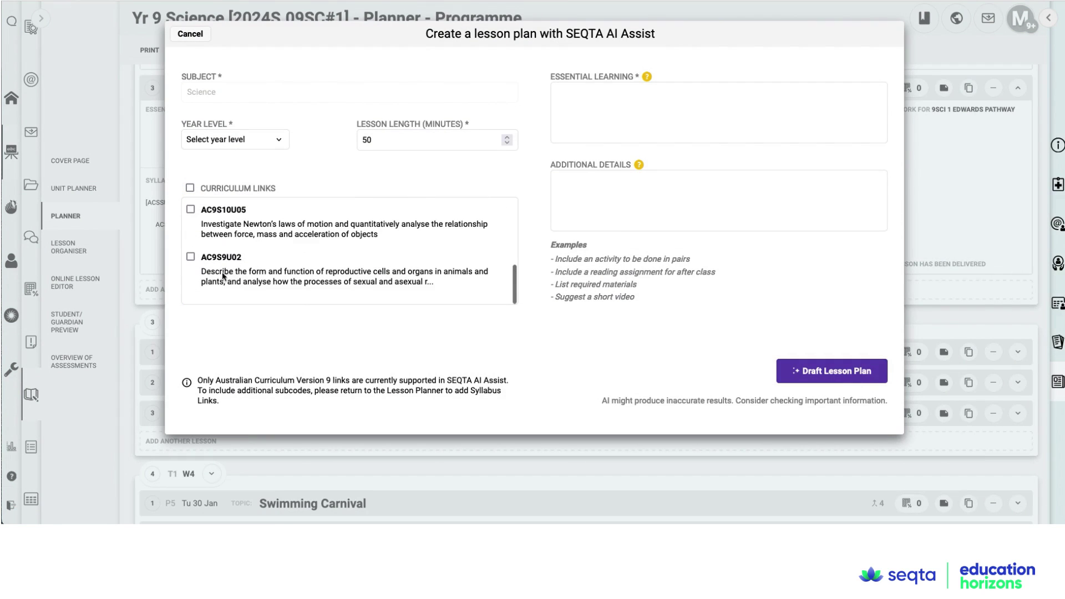
left_click(279, 145)
left_click(261, 282)
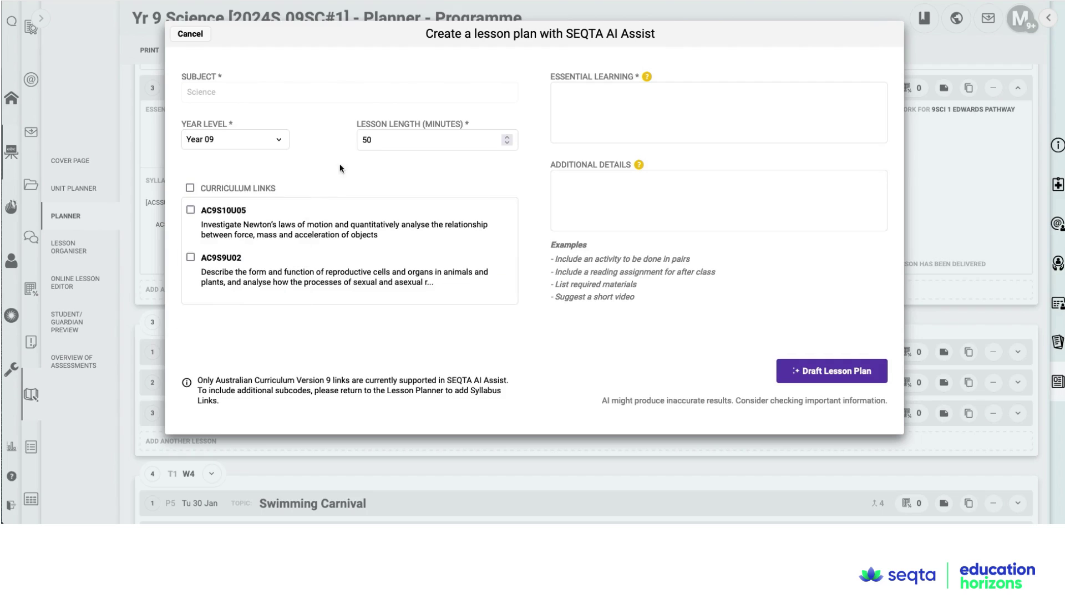
double_click(364, 142)
type("45")
- Paste the outcome as essential learning, add a reading-assignment request, and generate the draft
left_click(646, 97)
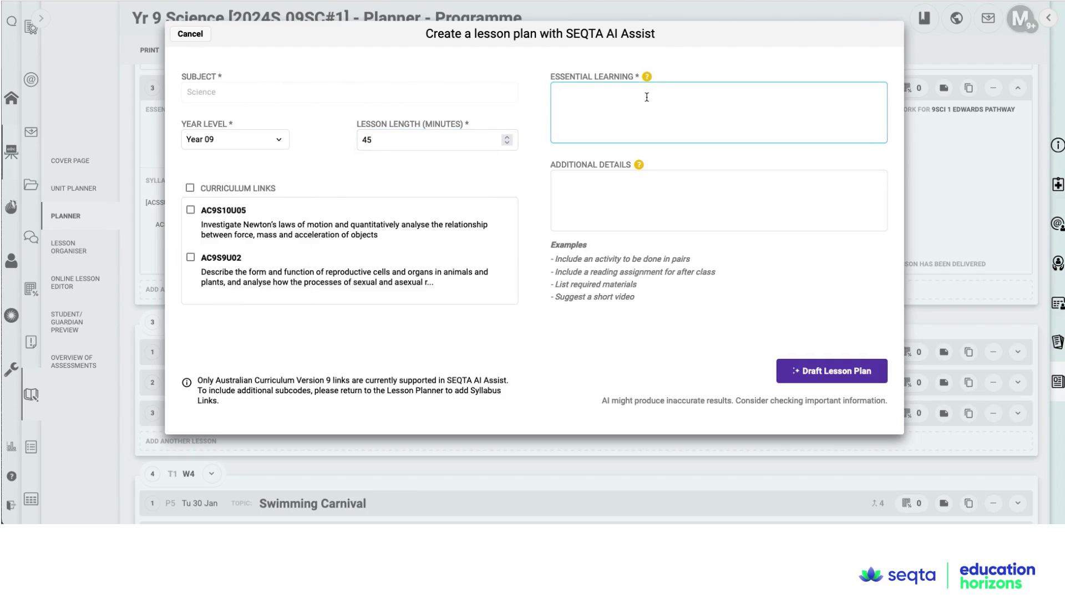
key("ctrl+v")
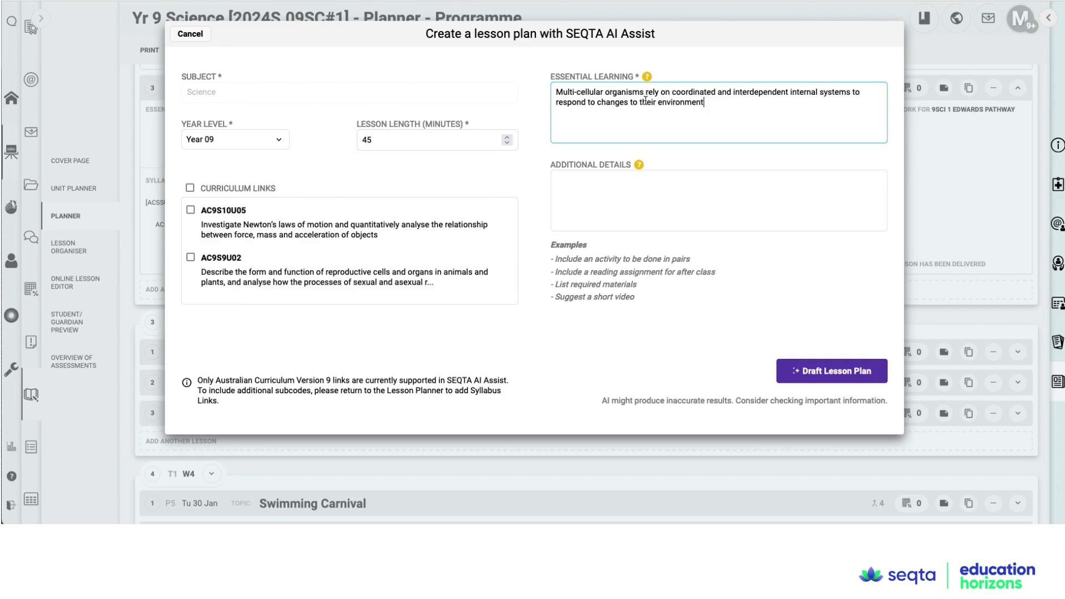
left_click(620, 190)
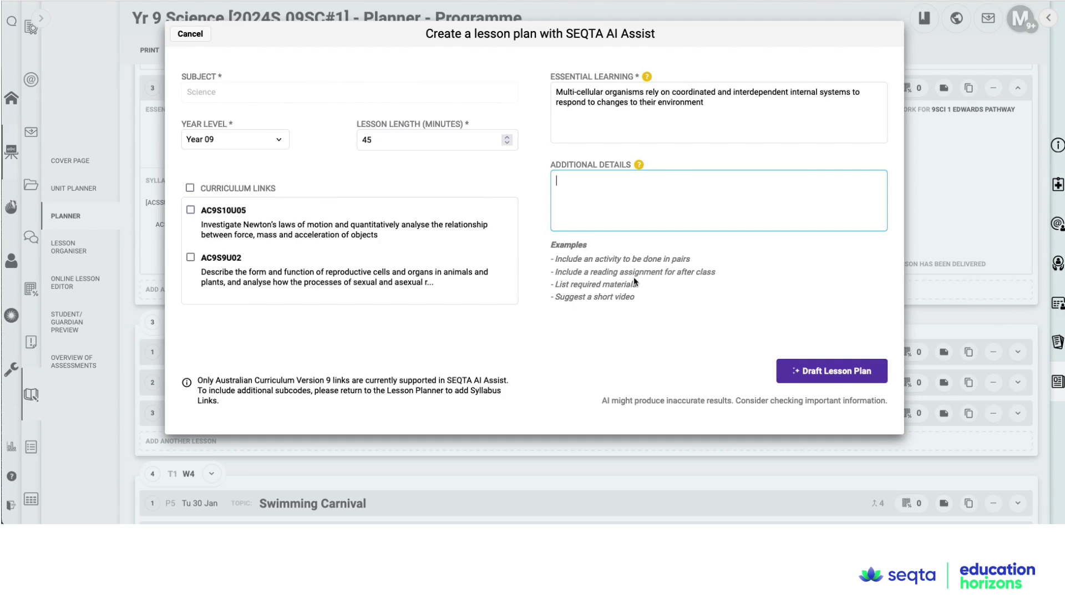
left_click_drag(716, 272, 558, 276)
left_click(572, 207)
type("Include a reading assignment for after class")
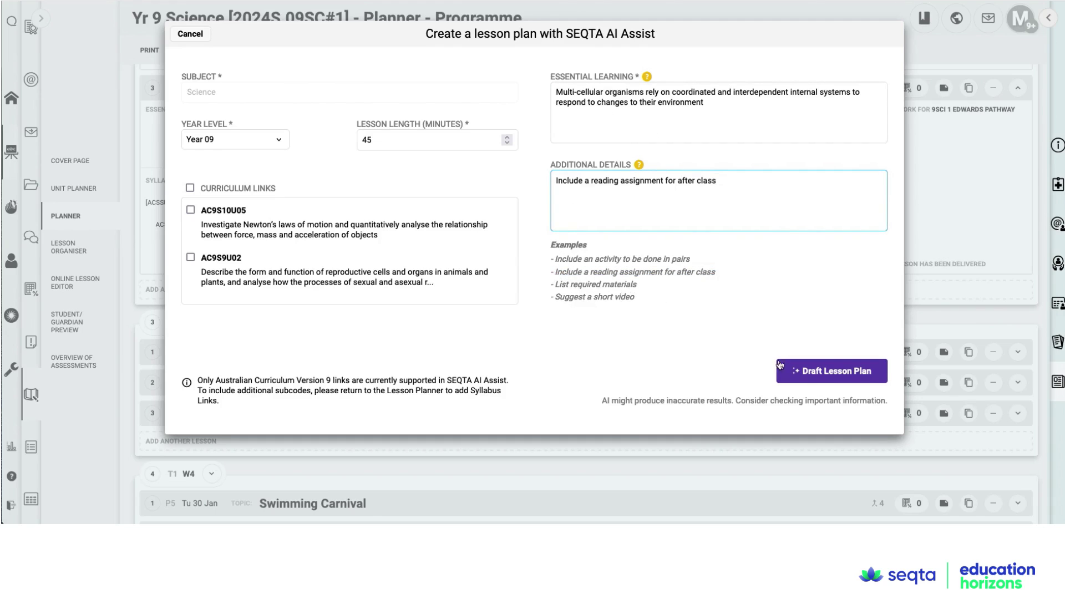
left_click(796, 370)
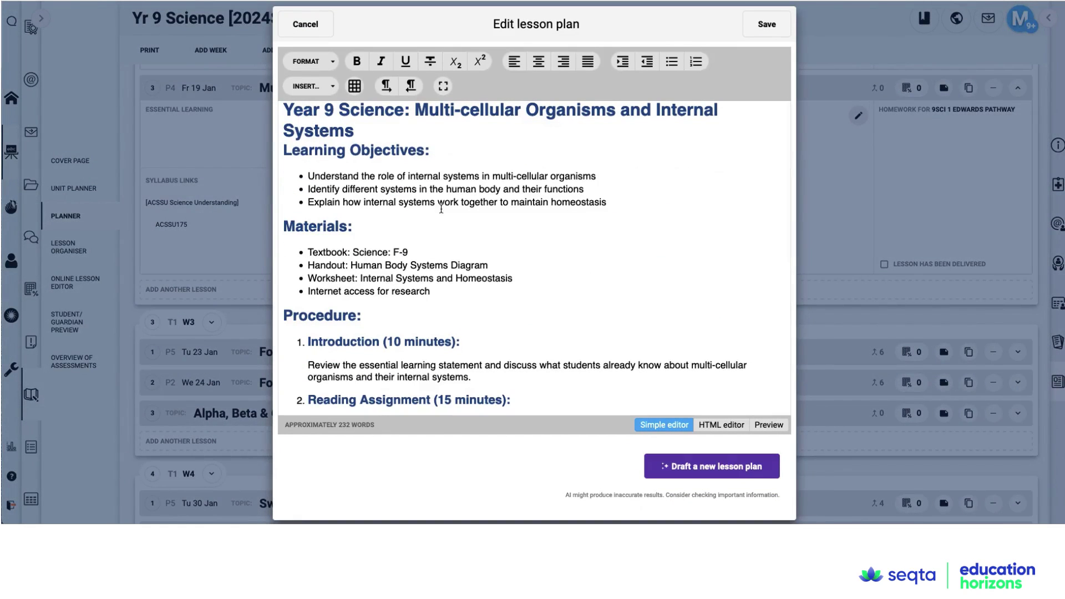
- Review the 232-word multi-cellular organisms draft and save it to the Fr 19 Jan lesson
scroll(447, 289, "down", 1)
scroll(447, 289, "down", 5)
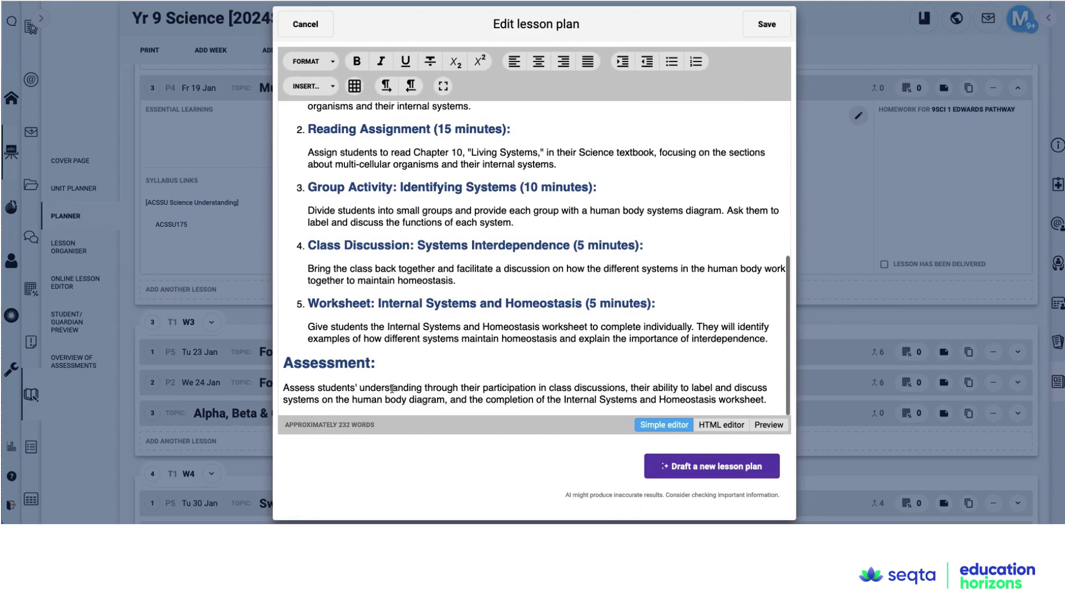
scroll(436, 363, "up", 5)
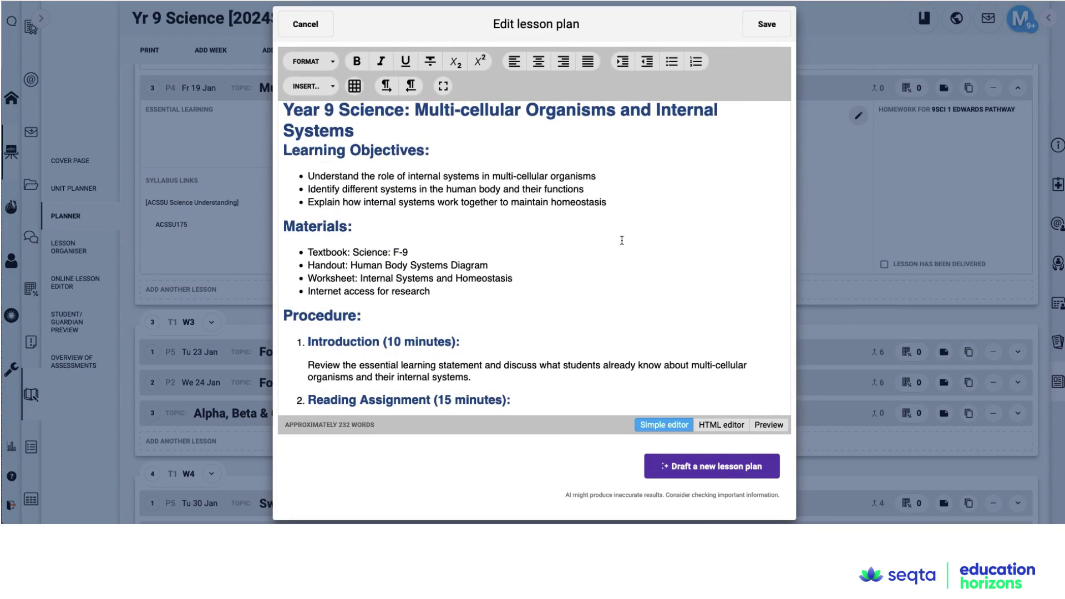
left_click(765, 27)
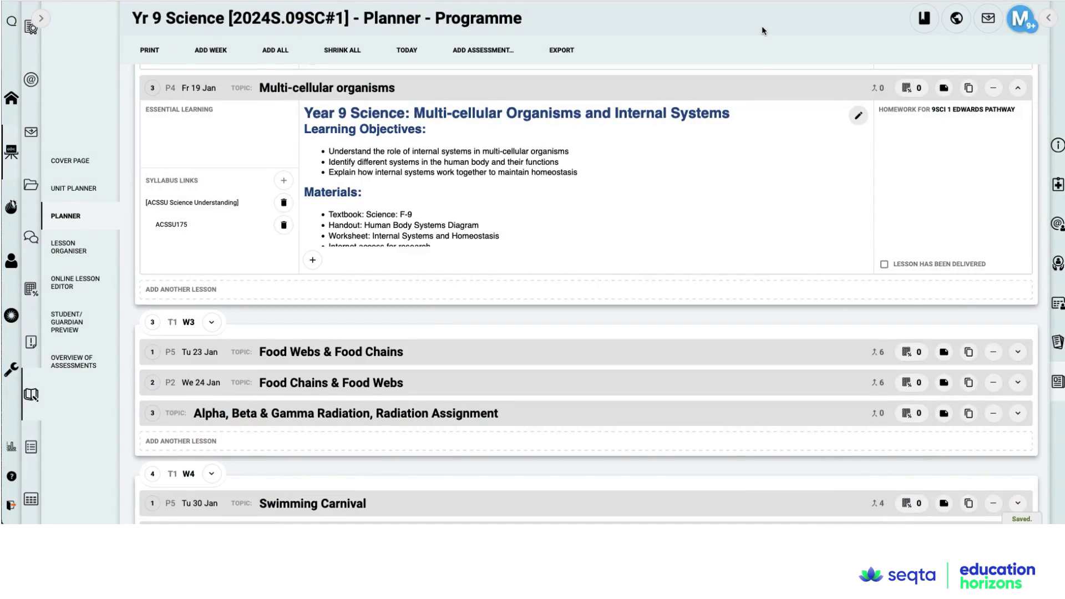
scroll(623, 115, "down", 5)
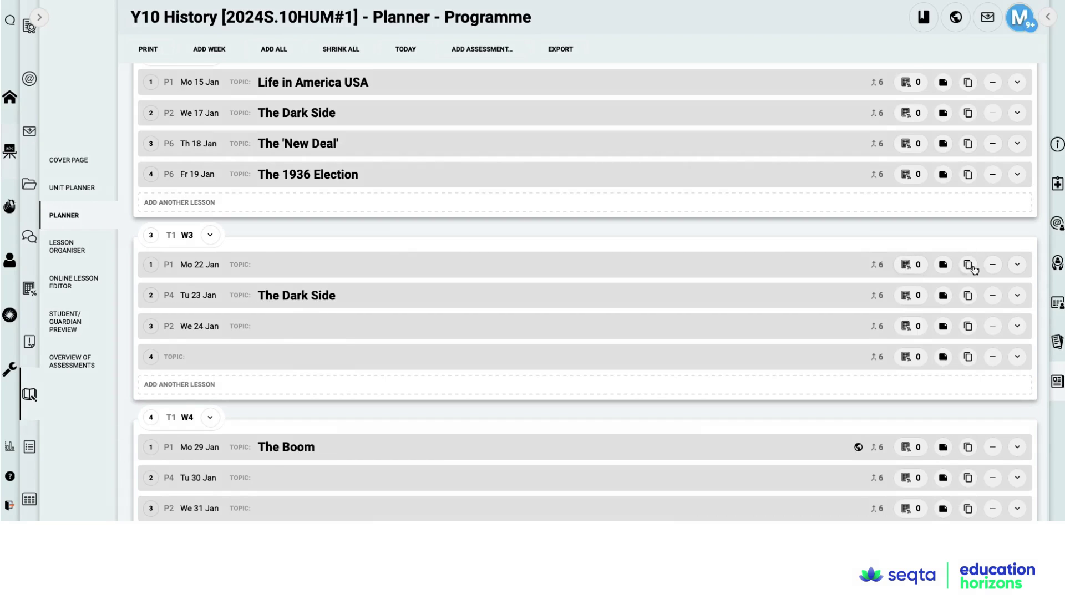
- Open the Mo 22 Jan lesson's syllabus picker and tick the History knowledge and understanding outcome
left_click(1019, 266)
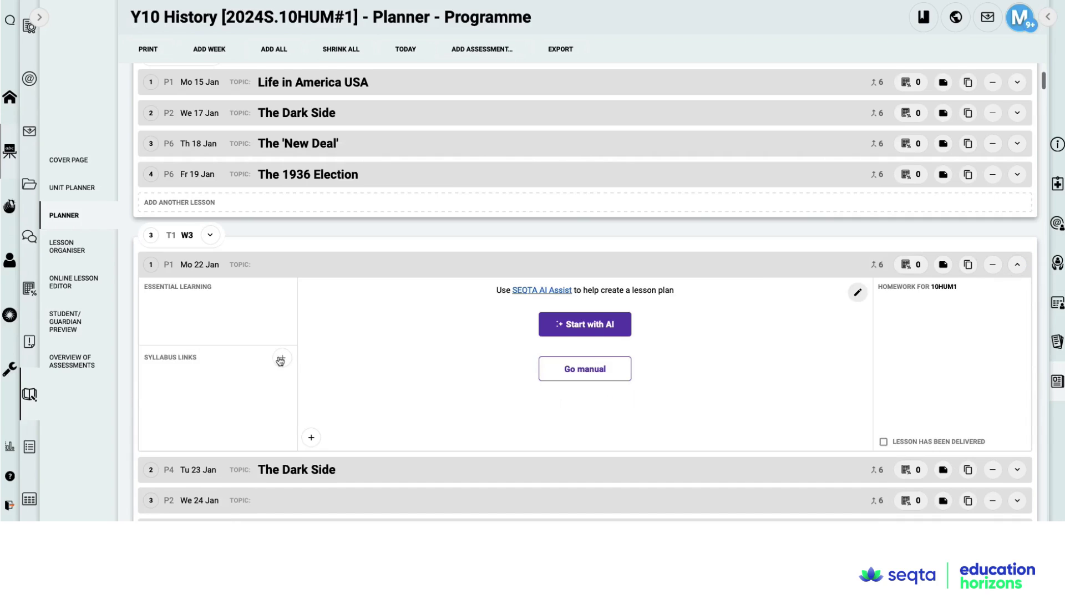
left_click(281, 359)
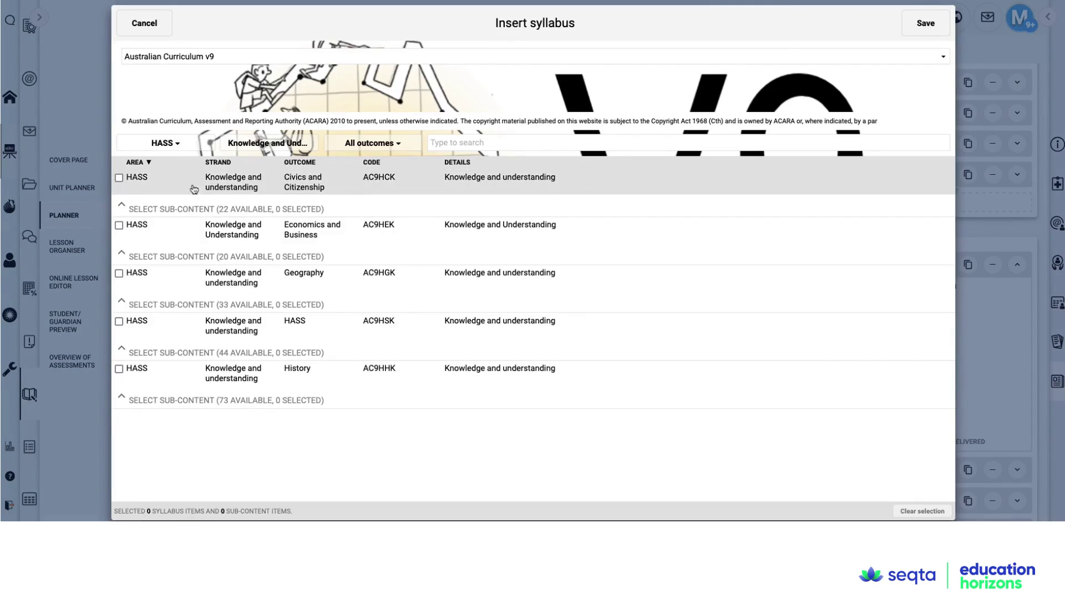
left_click(119, 370)
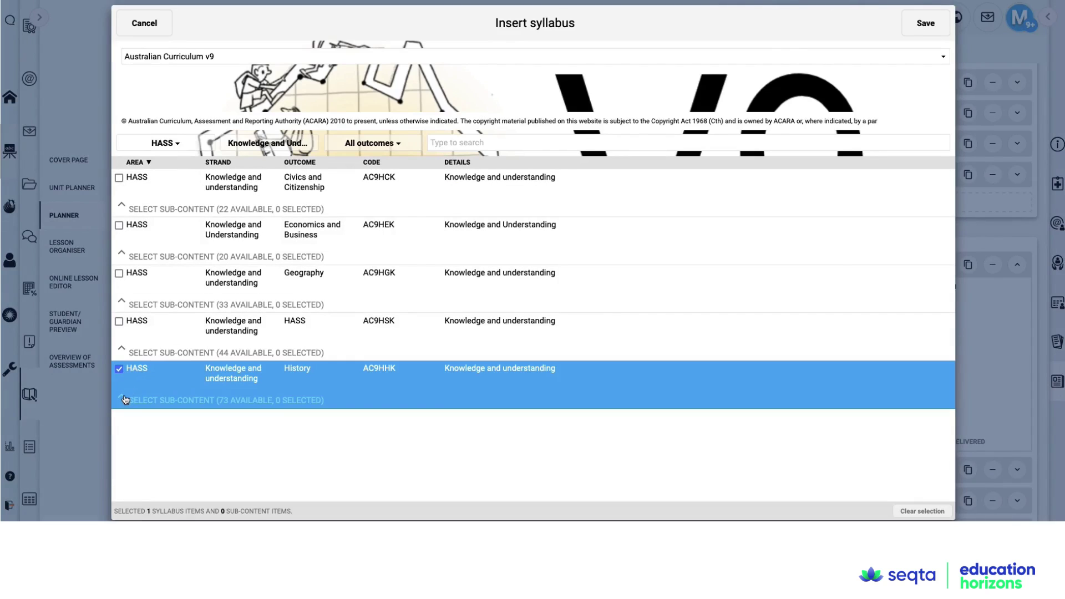
left_click(126, 396)
- Filter sub-content to Year 10, untick the History row, tick AC9HH10K05, and save
scroll(133, 395, "down", 3)
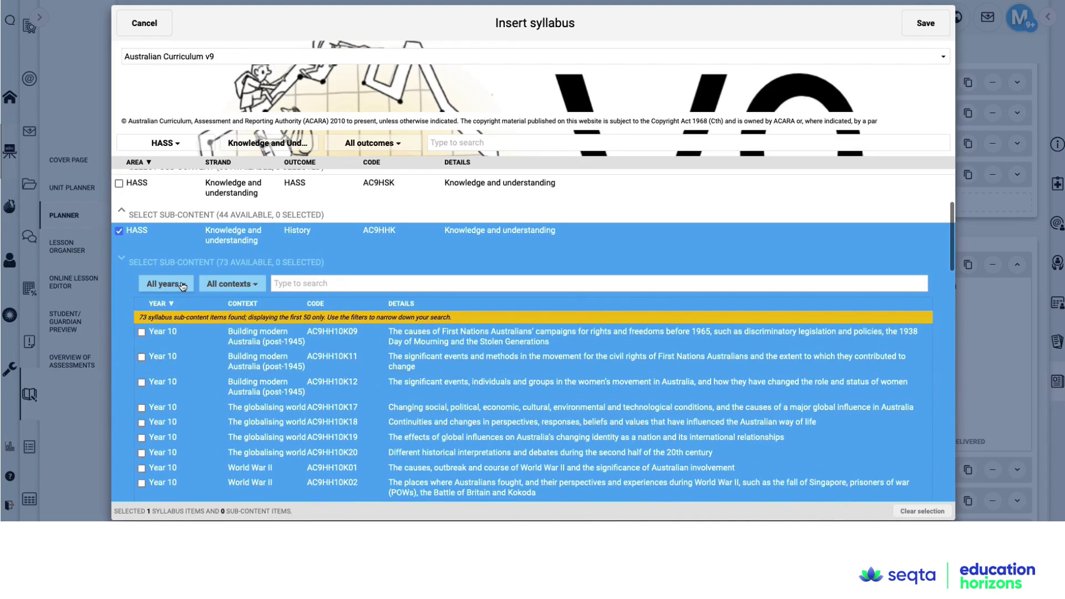
left_click(177, 285)
left_click(172, 330)
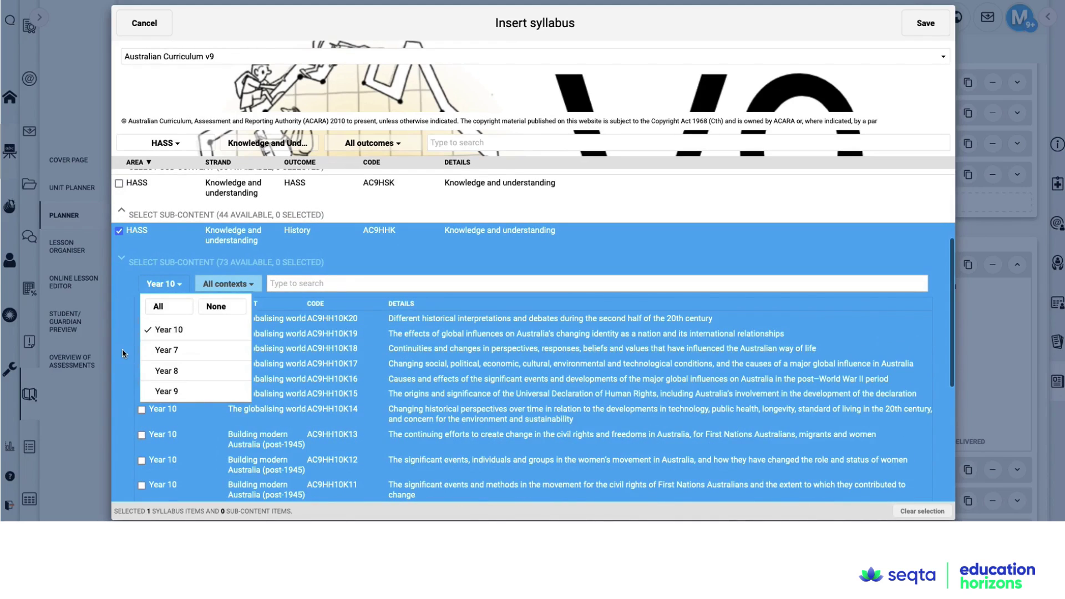
left_click(119, 231)
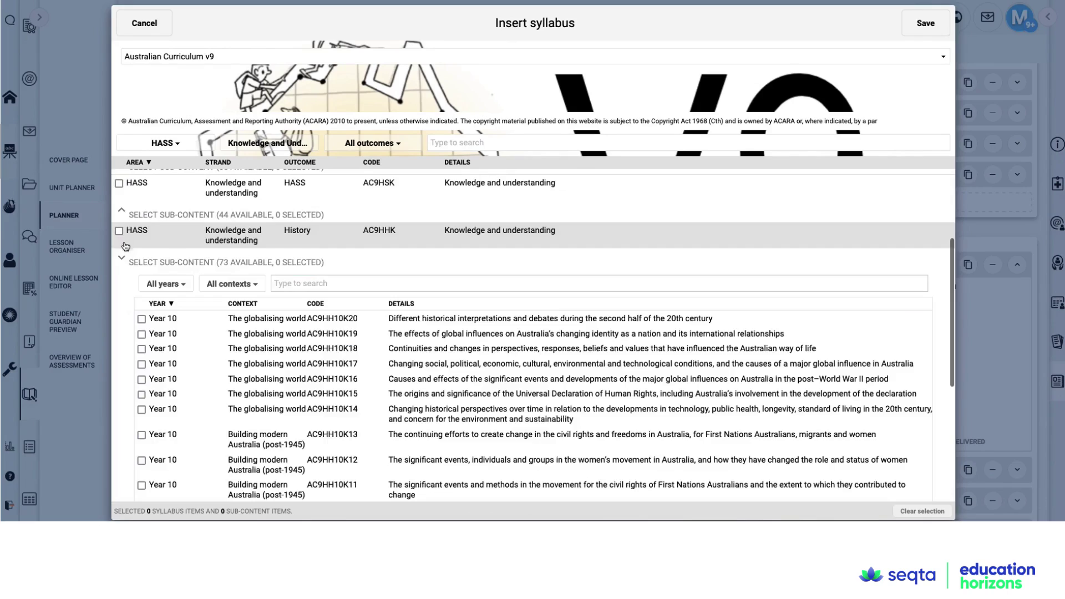
scroll(128, 308, "down", 1)
scroll(128, 310, "down", 4)
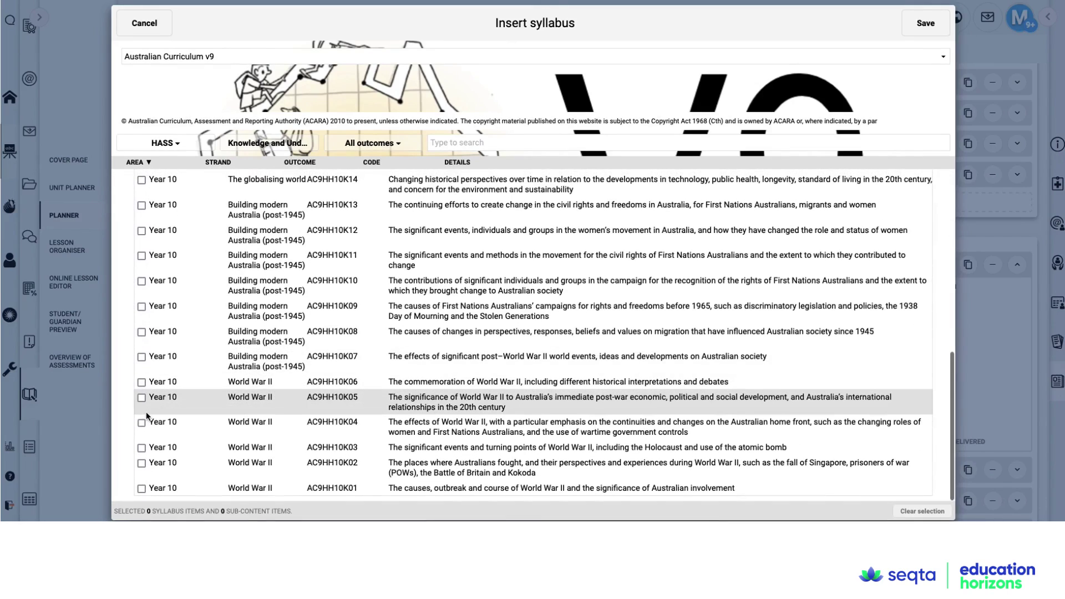
left_click(141, 399)
left_click(925, 28)
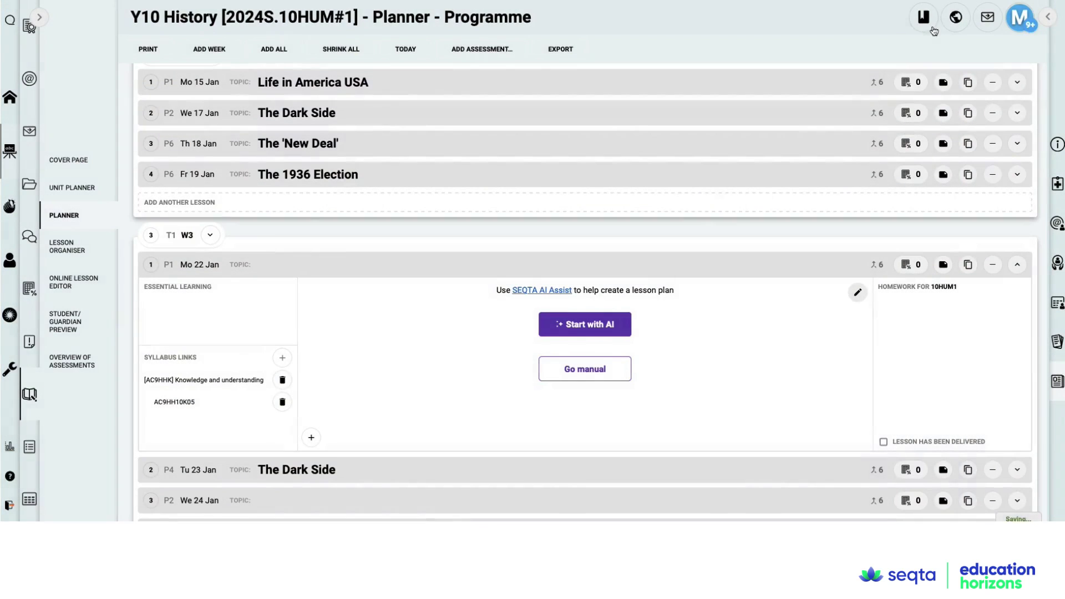
- Start an AI lesson plan for Year 10 linked only to AC9HH10K05
left_click(610, 324)
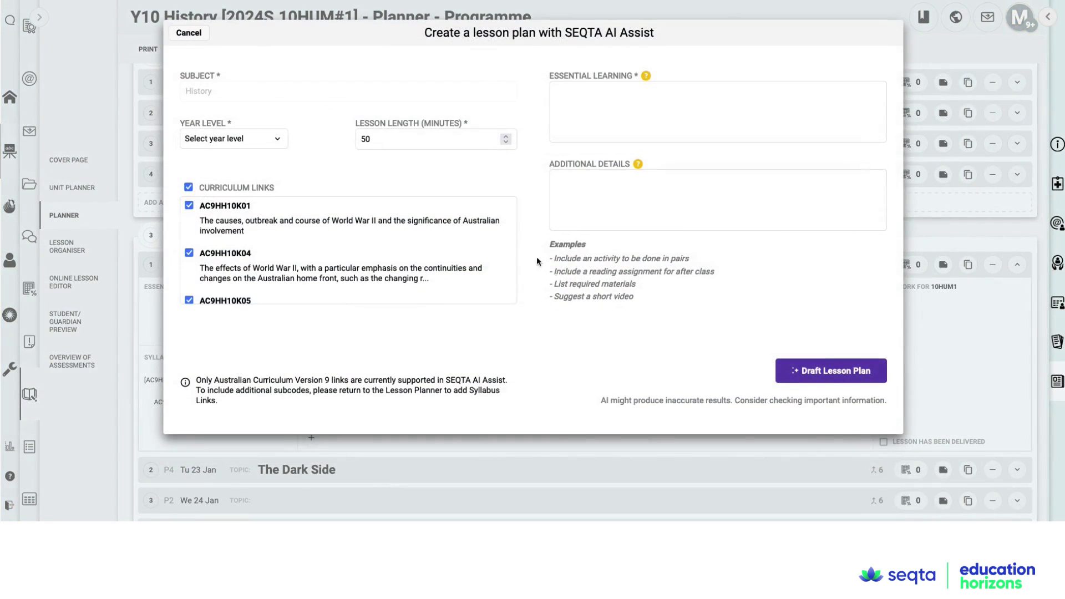
left_click(273, 141)
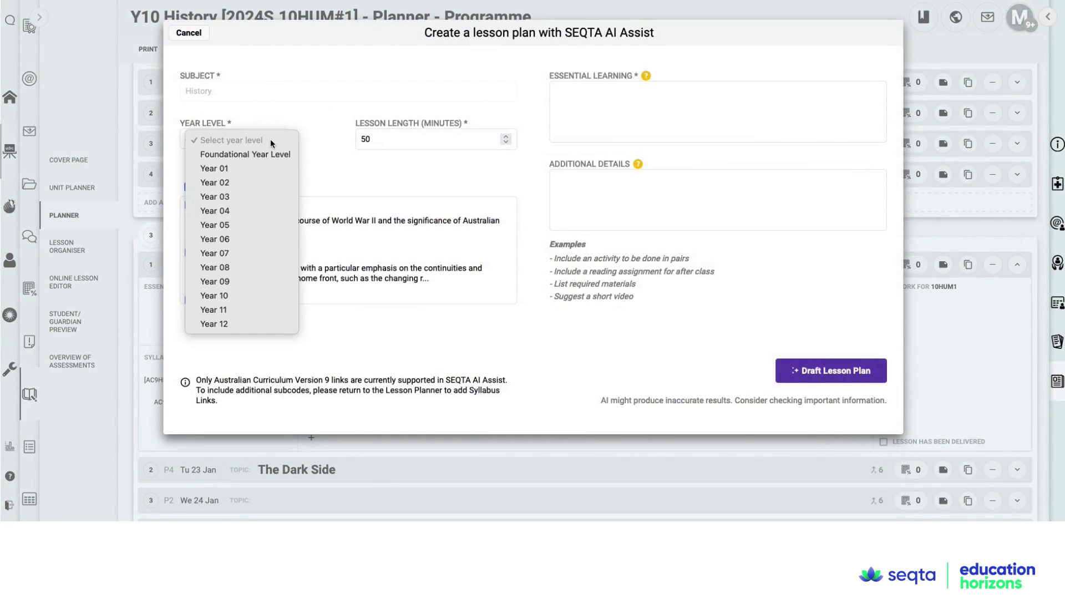
left_click(253, 297)
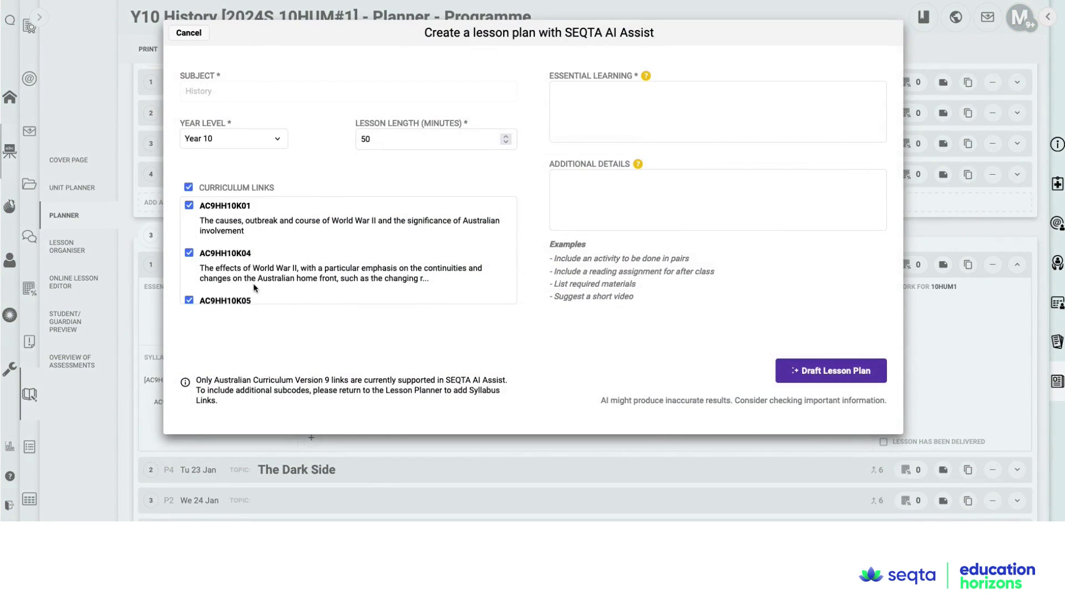
left_click(189, 186)
scroll(243, 244, "down", 3)
left_click(189, 211)
- Enter the dyslexic student's needs, move the activity request to Additional Details, and draft the plan
left_click(596, 122)
type("In this Year 10 history unit on WW 11 I have a student who is Dyslexic and requires a multisensory approach to activities and new language needs to be broken down into smaller and manageable chunks. Can you create a lesson with activities on ‘key events that led to the outbreak of World War II’ that includes teaching strategies that support this student’s individual learning needs.")
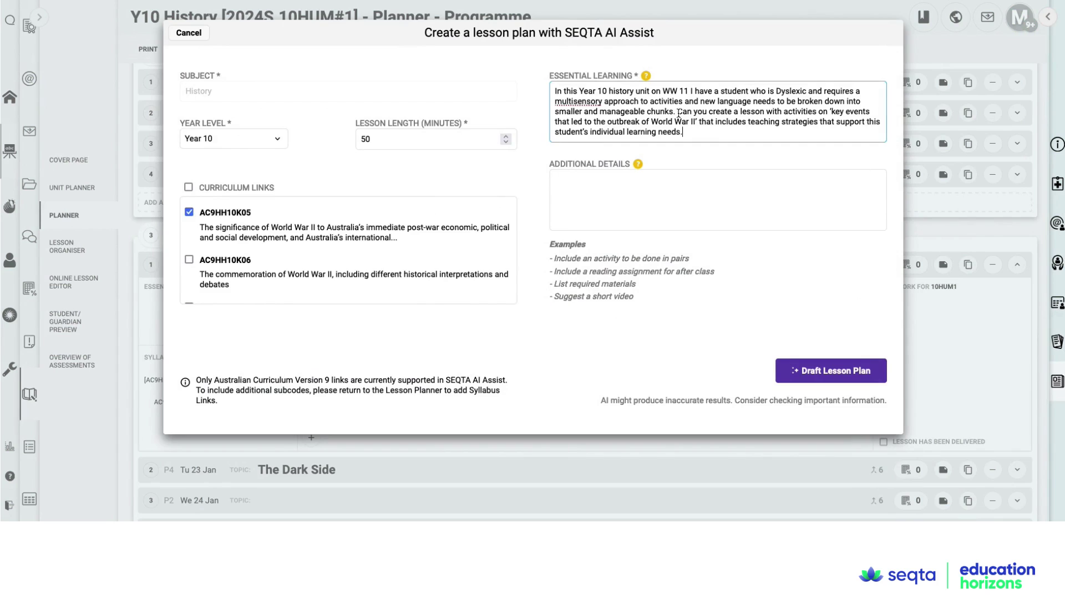
left_click_drag(677, 111, 691, 131)
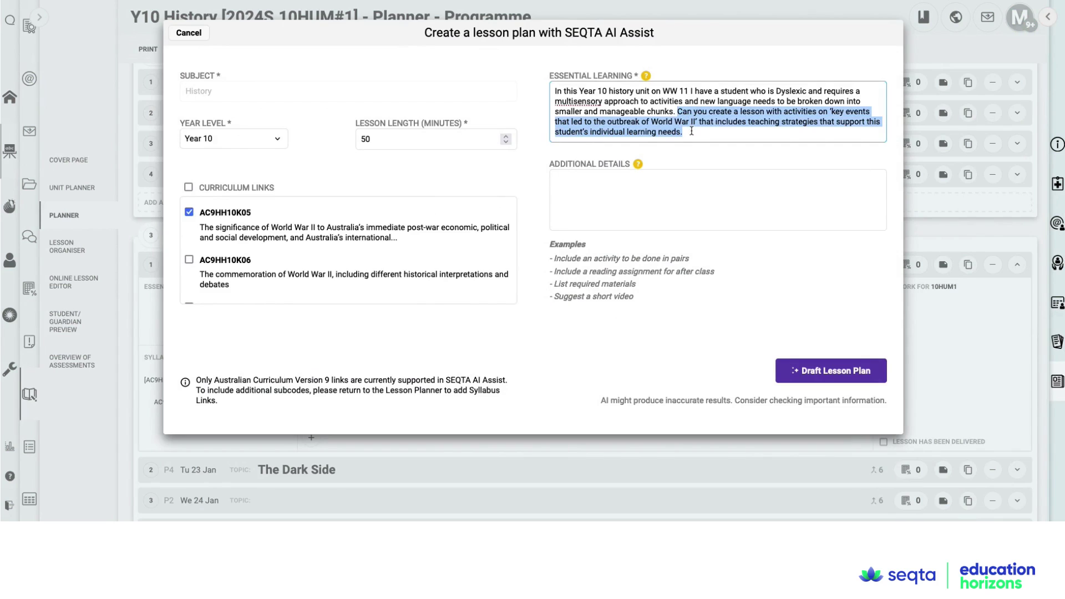
key("ctrl+x")
left_click(672, 190)
key("ctrl+v")
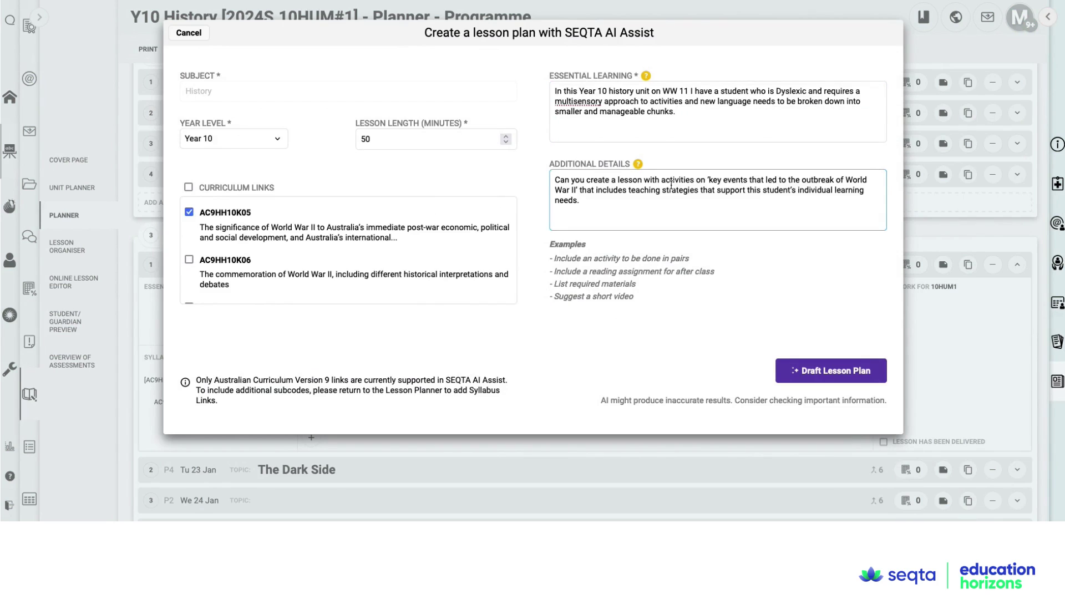
left_click(804, 370)
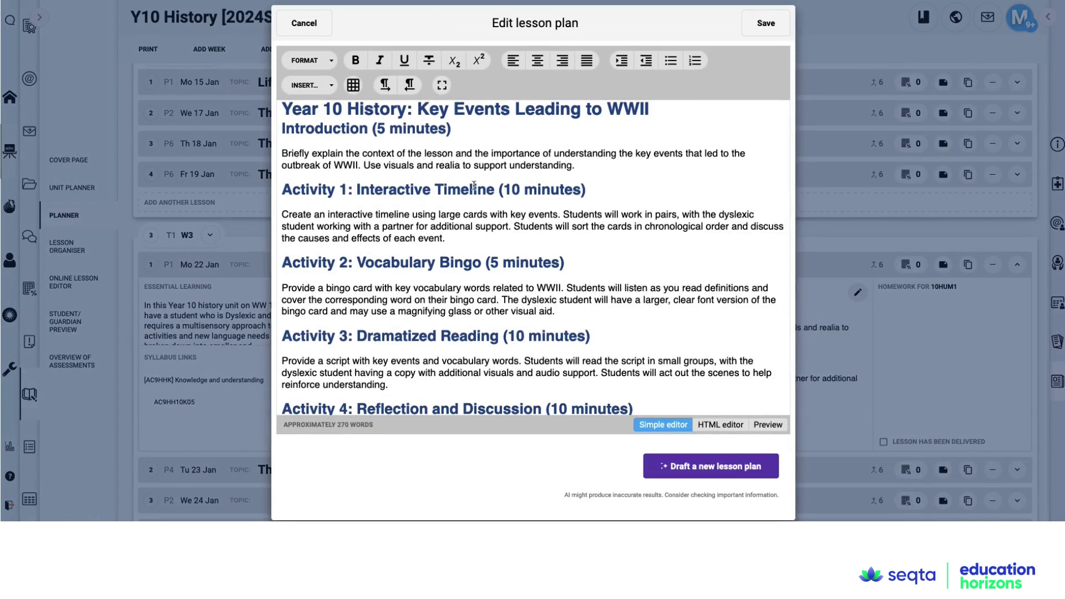
- Review the 'Year 10 History: Key Events Leading to WWII' draft and save it to the Mo 22 Jan lesson
scroll(488, 244, "down", 1)
scroll(488, 244, "down", 3)
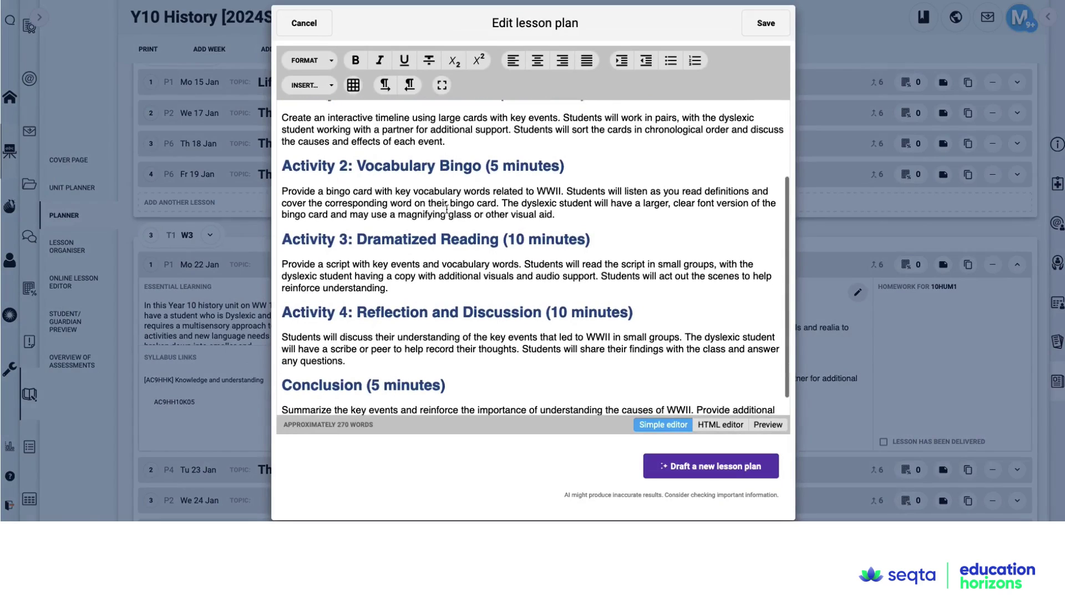
scroll(428, 234, "down", 1)
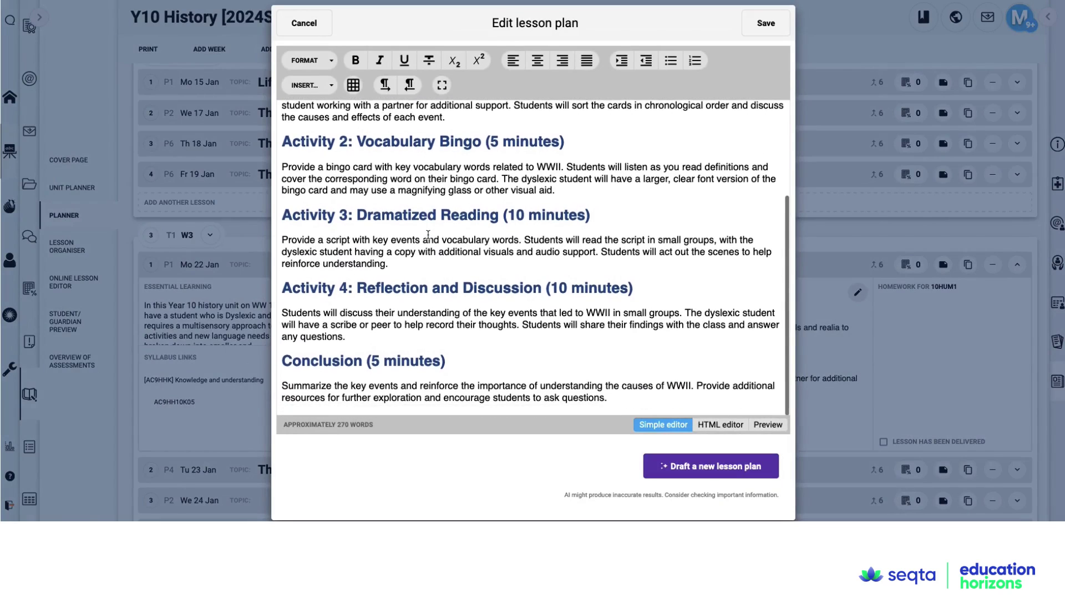
scroll(417, 233, "up", 5)
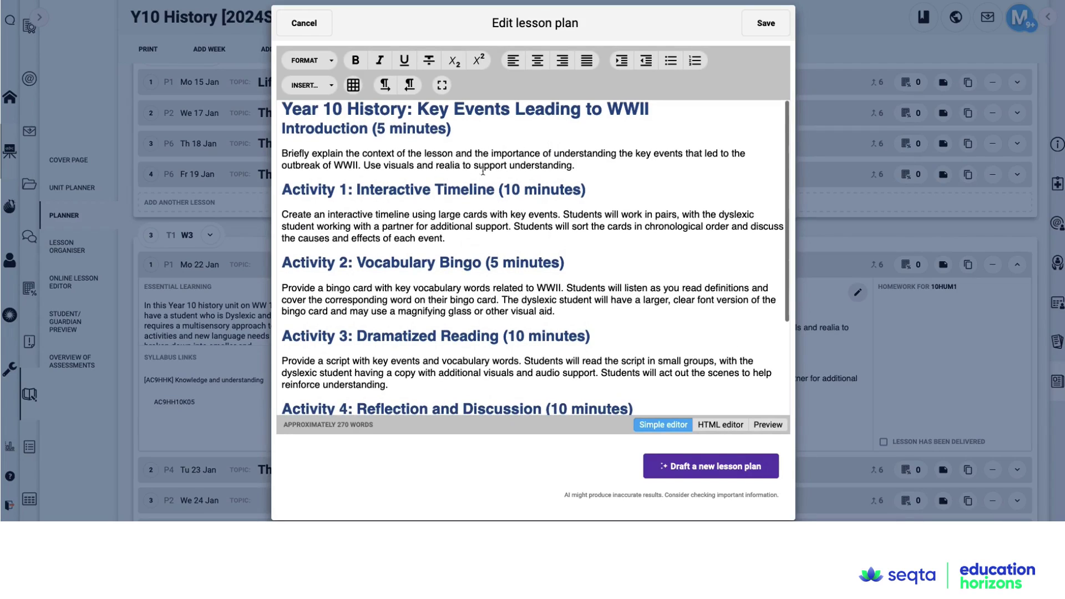
left_click(766, 25)
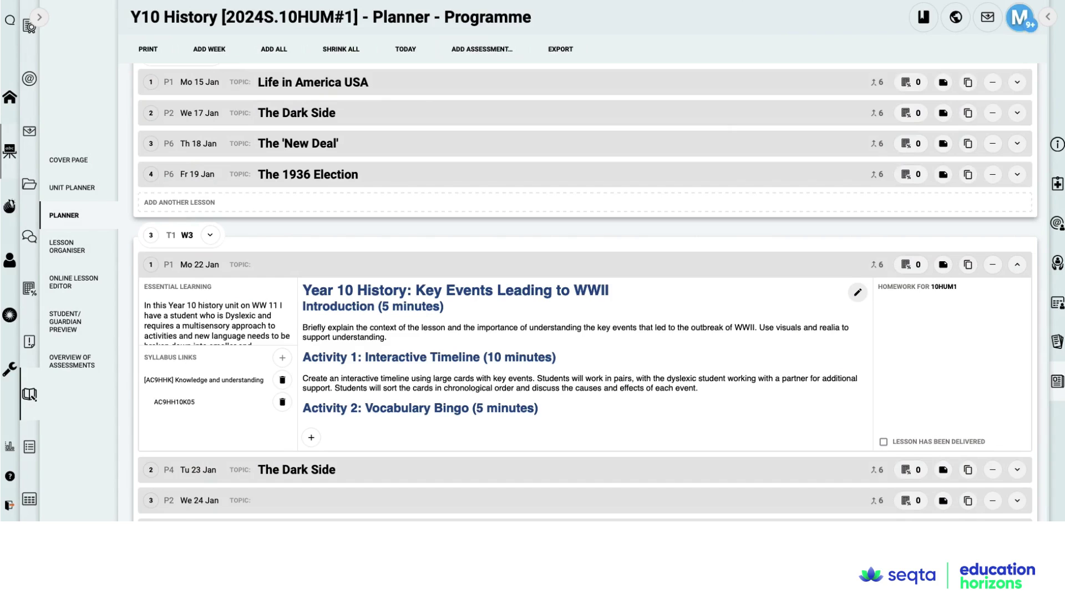
- Set the Mo 22 Jan lesson topic to 'Individual Learning Example', collapse it, and go to the Lesson organiser
scroll(417, 241, "down", 3)
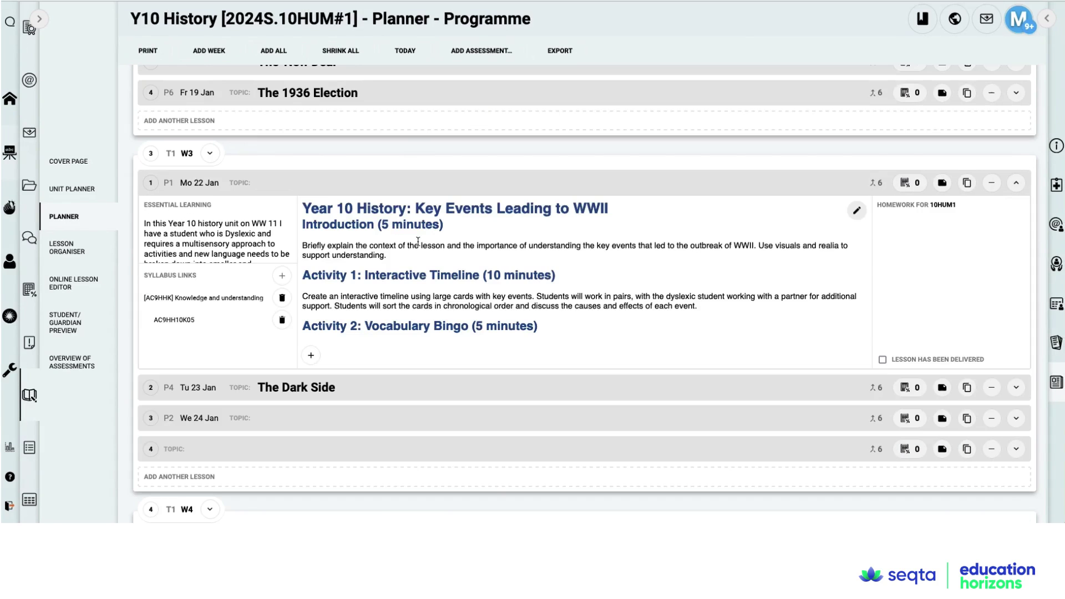
scroll(417, 242, "down", 2)
scroll(417, 241, "up", 2)
left_click(284, 183)
key("ctrl+v")
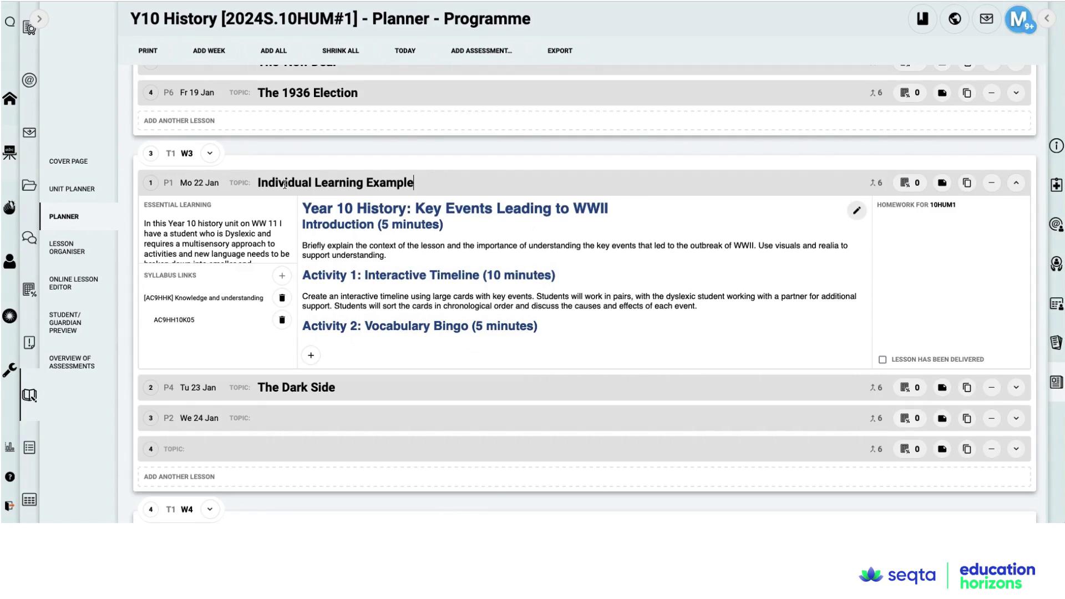
left_click(1016, 183)
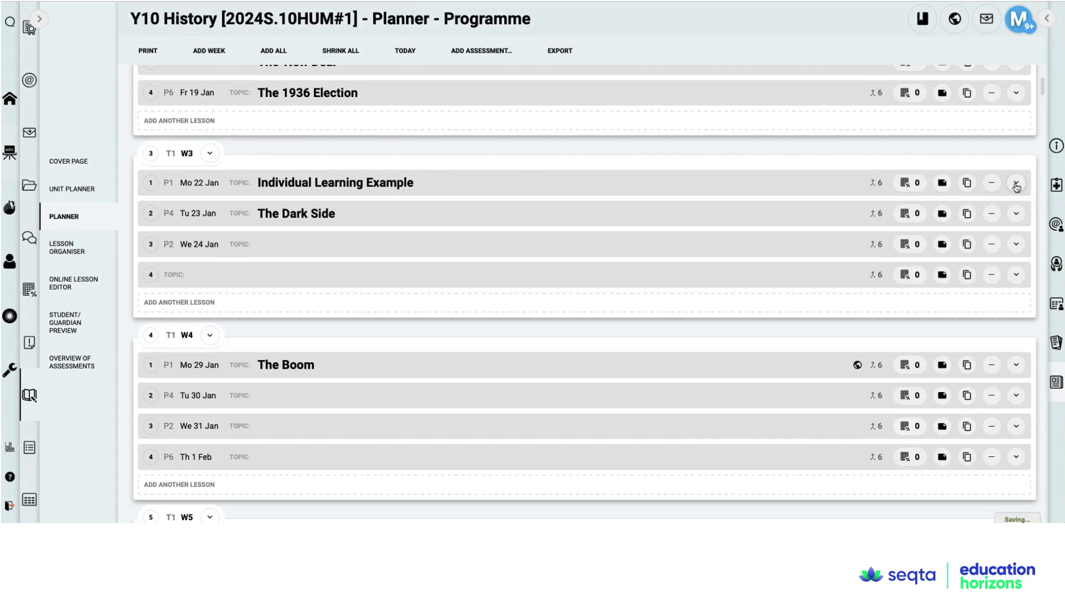
left_click(77, 250)
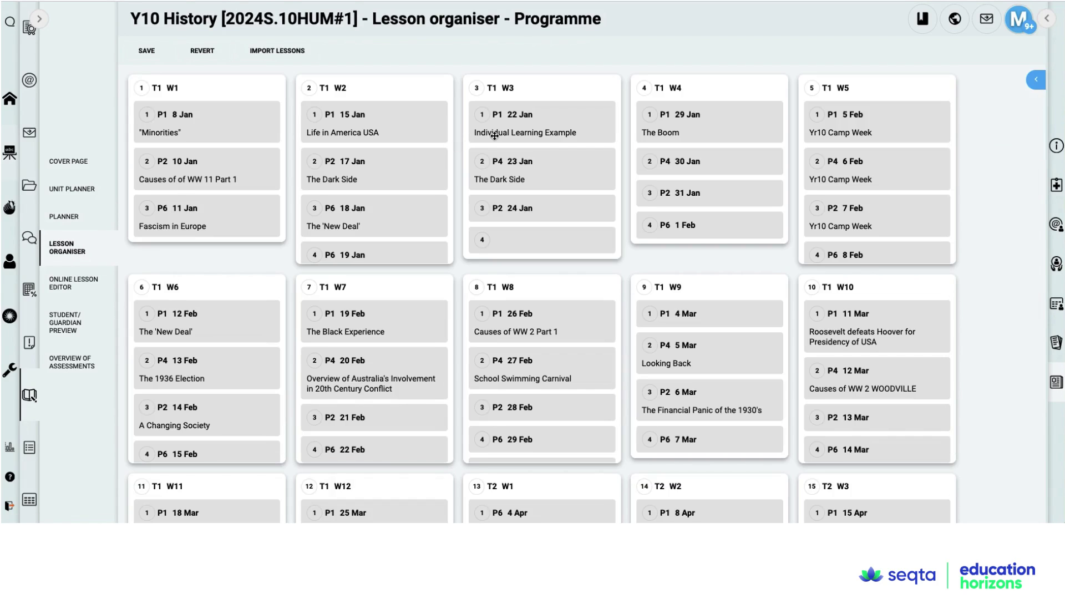
- Move Individual Learning Example from T1 W3 to the shelved lessons, then save and return to the planner
left_click(1035, 80)
left_click_drag(505, 133, 918, 156)
left_click(888, 79)
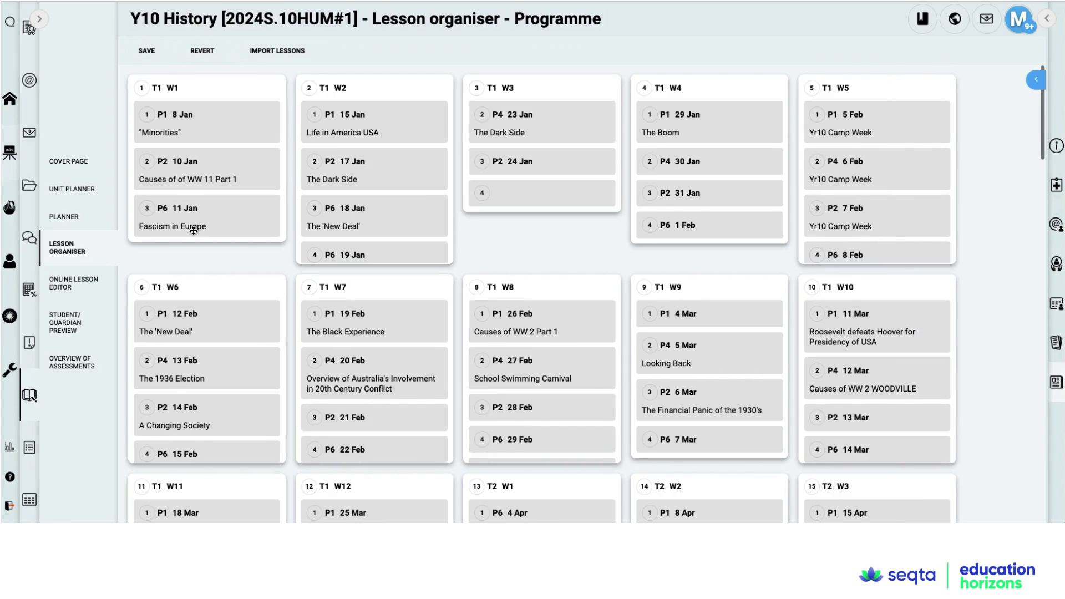
left_click(71, 217)
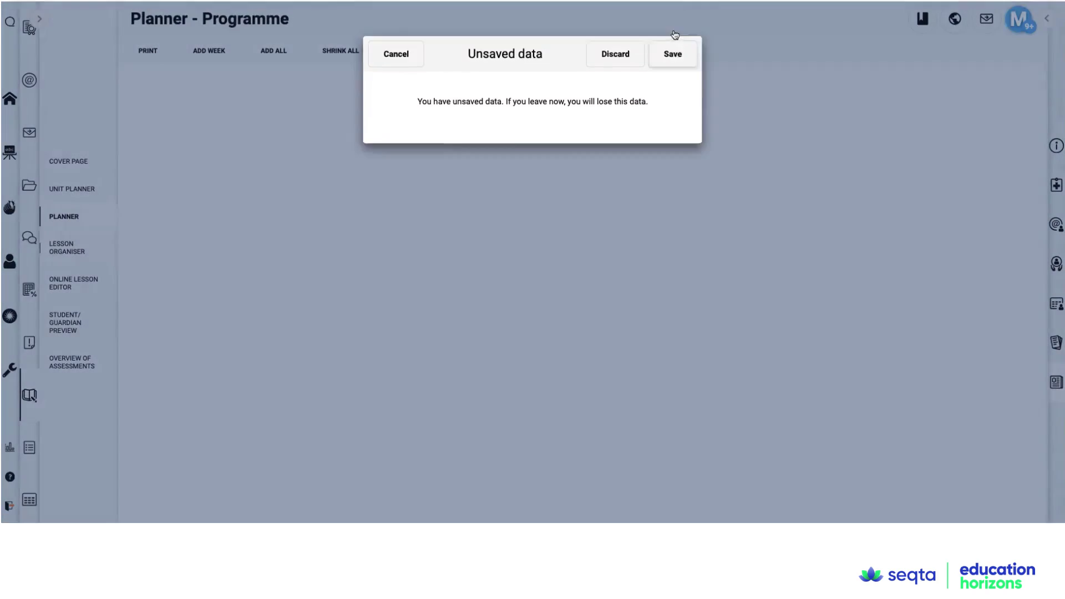
left_click(672, 53)
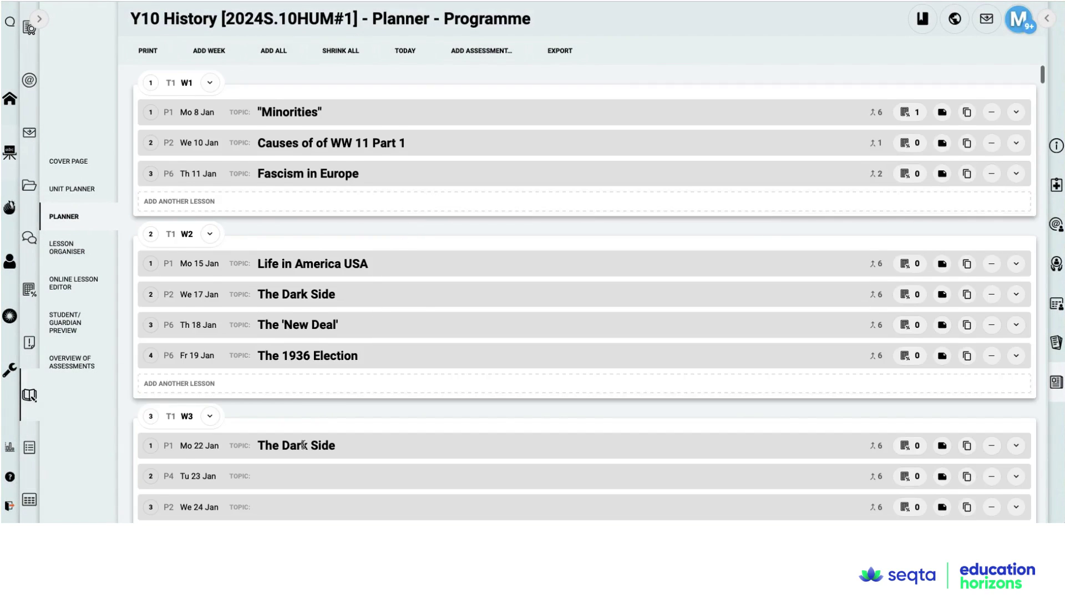
- Scroll down the page on the way to the AI application settings
scroll(302, 443, "down", 1)
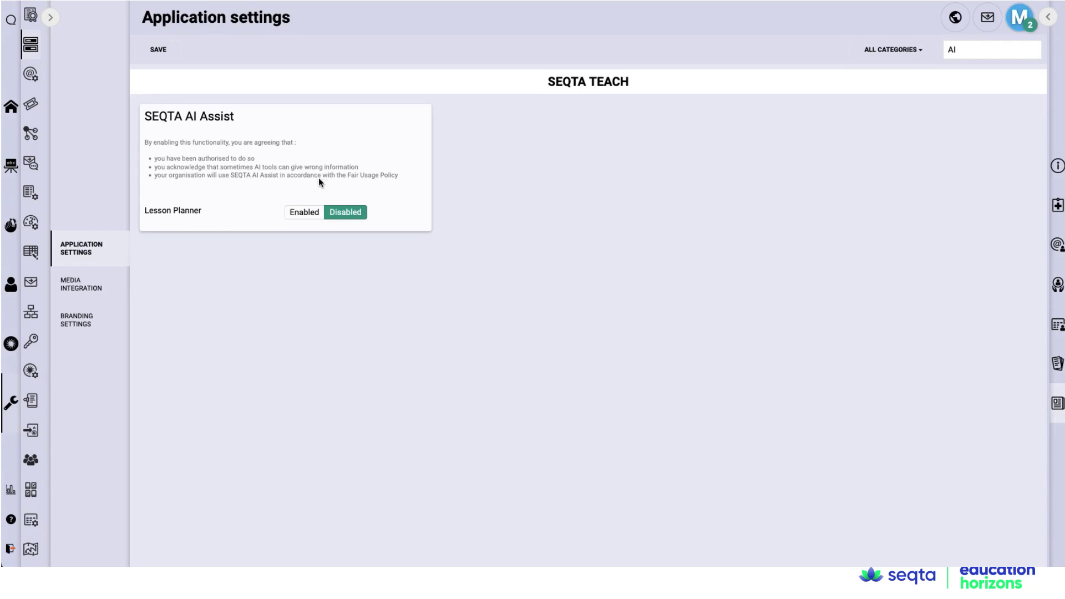
- Set Lesson Planner under SEQTA AI Assist to Enabled and save the settings
left_click(305, 213)
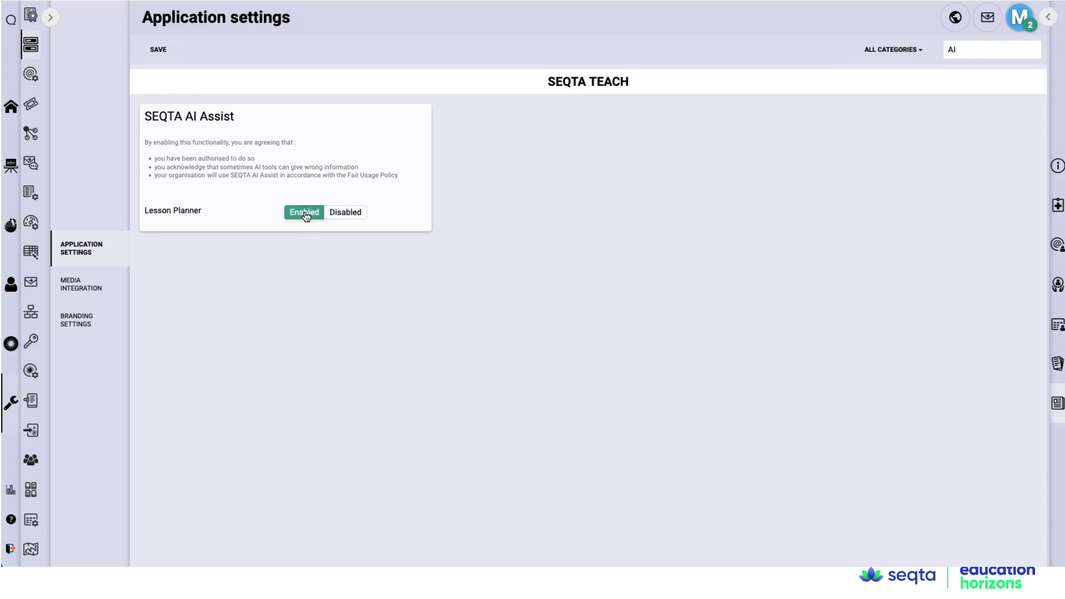
left_click(163, 54)
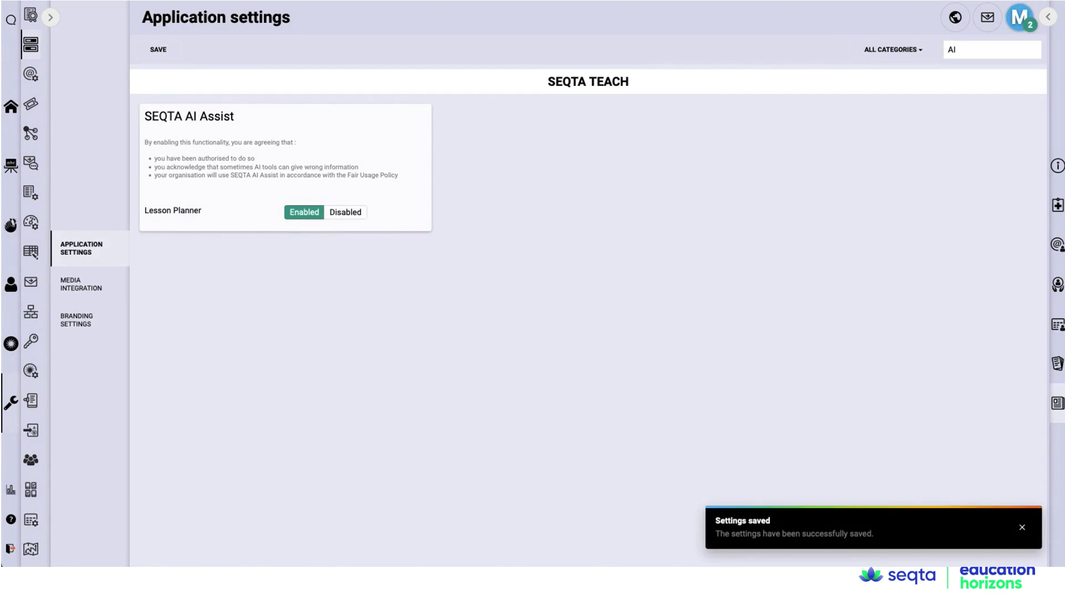